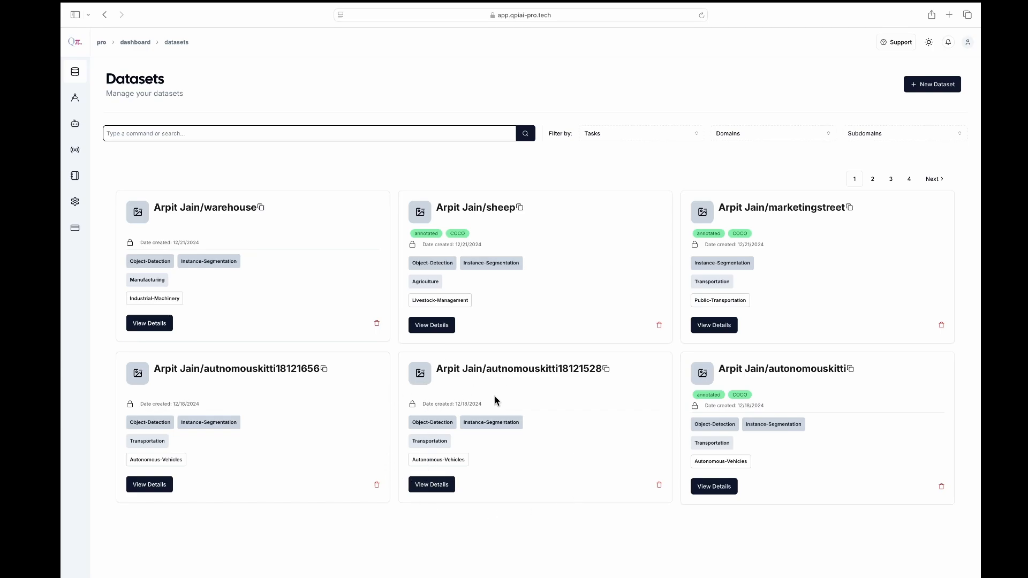
# Step: View the details of the autnomouskitti18121528 dataset and close them again
pyautogui.click(432, 485)
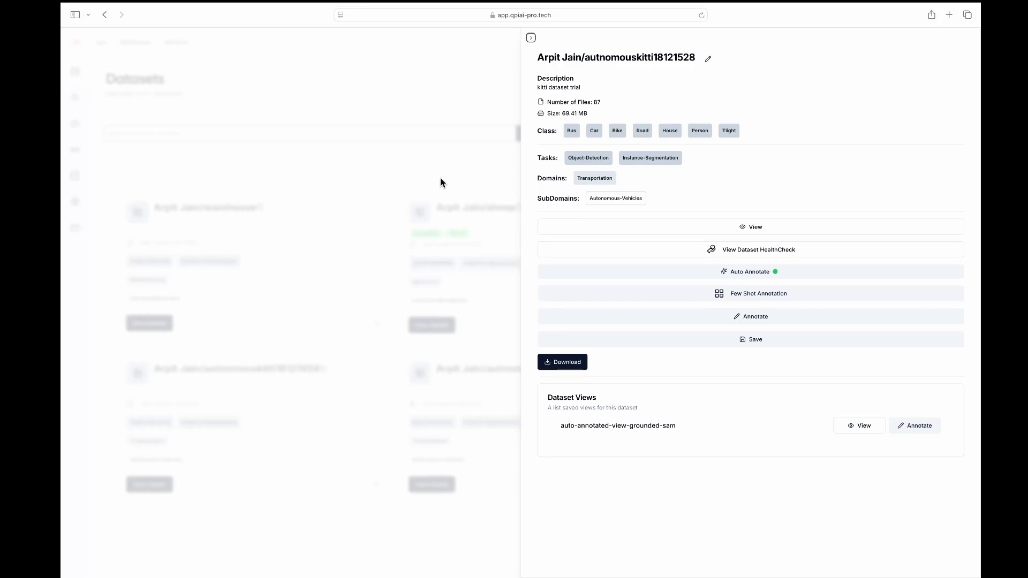
pyautogui.click(532, 39)
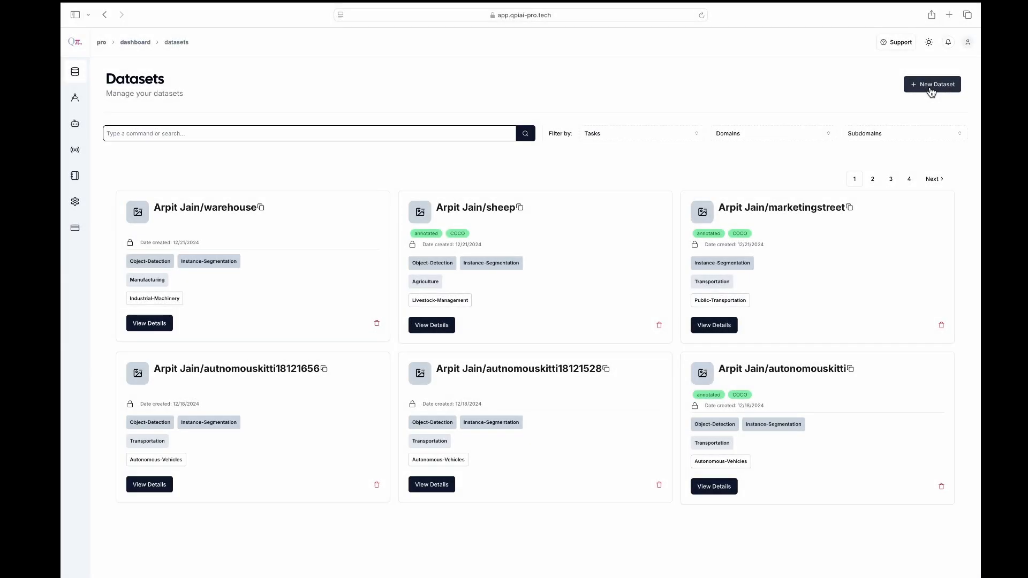
# Step: Create a new private dataset repository named renewabletrial2112
pyautogui.click(930, 90)
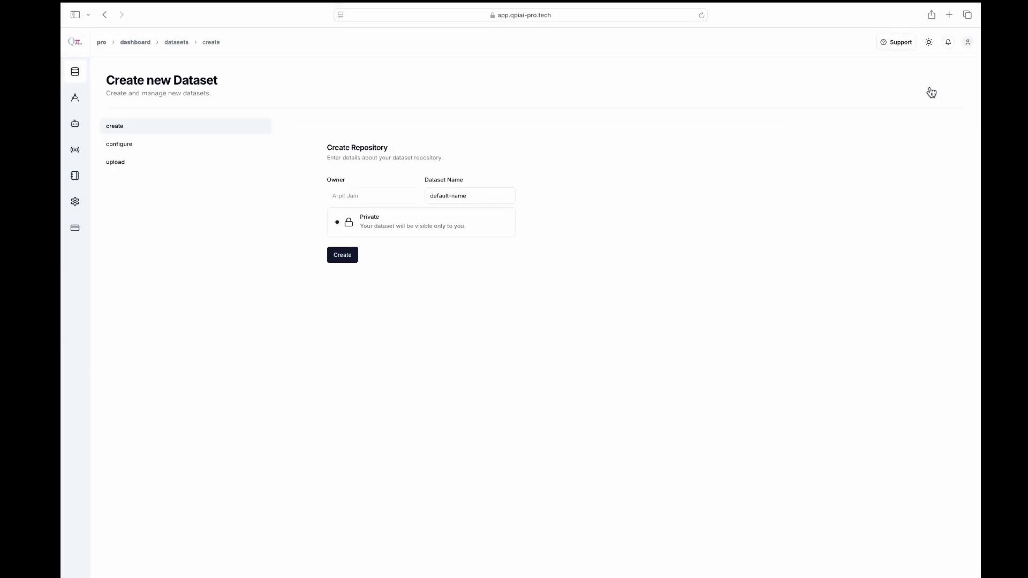
pyautogui.click(479, 199)
pyautogui.press('super+a')
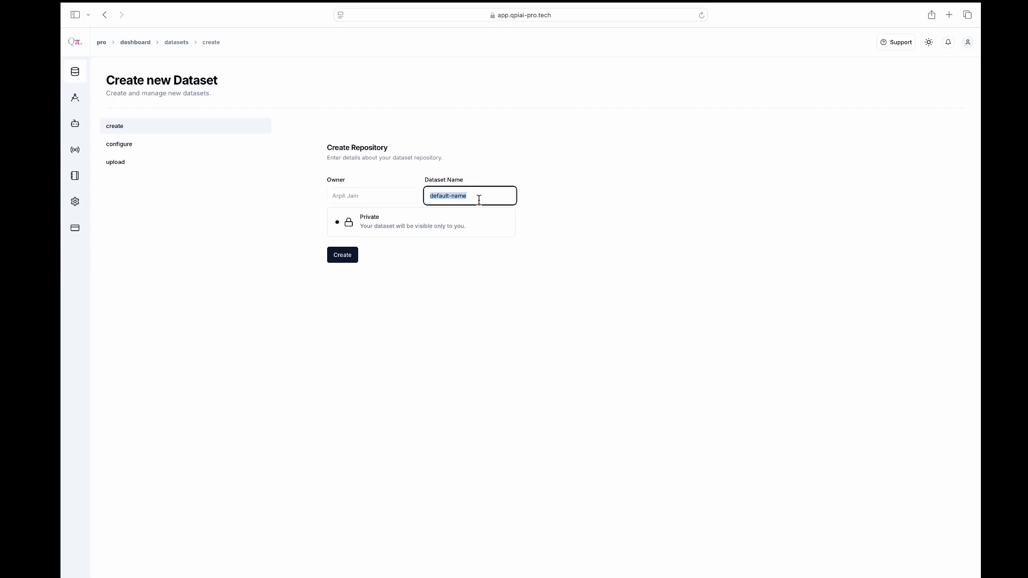
pyautogui.write('renewabletrial2112')
pyautogui.click(352, 257)
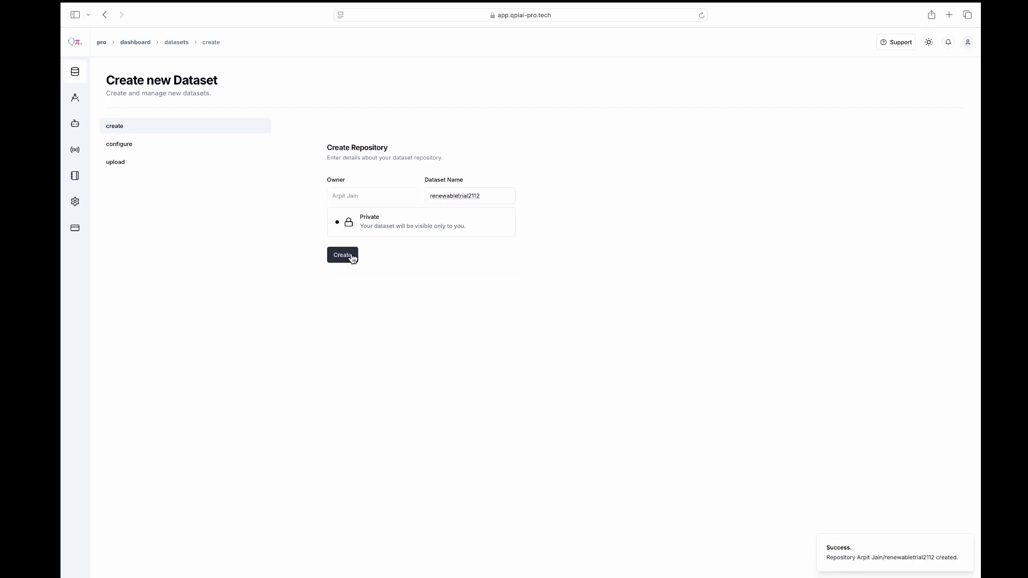
# Step: Set the dataset's domain to energy and its subdomain to renewable-energy
pyautogui.click(344, 185)
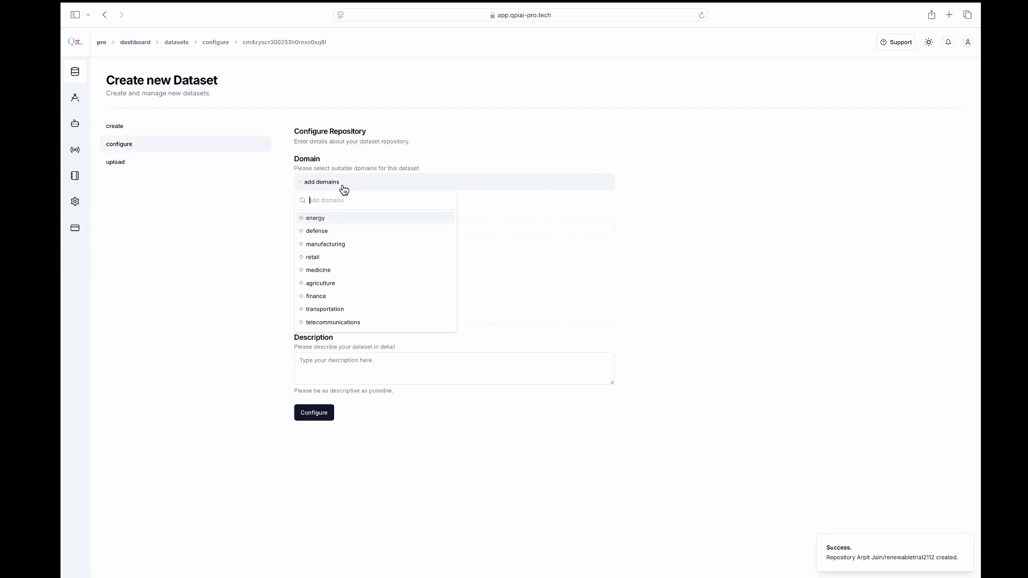
pyautogui.click(342, 220)
pyautogui.click(505, 230)
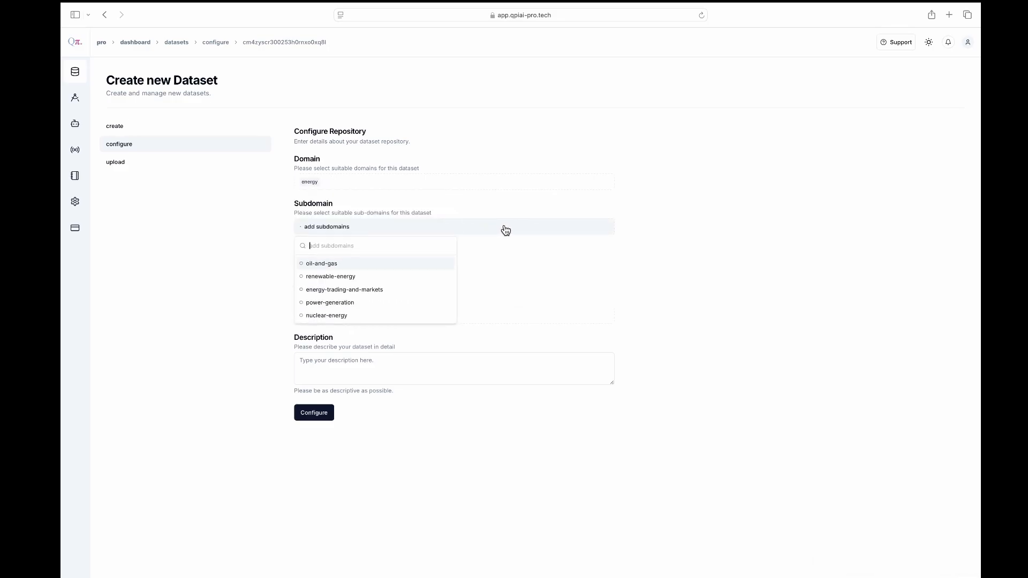
pyautogui.click(378, 278)
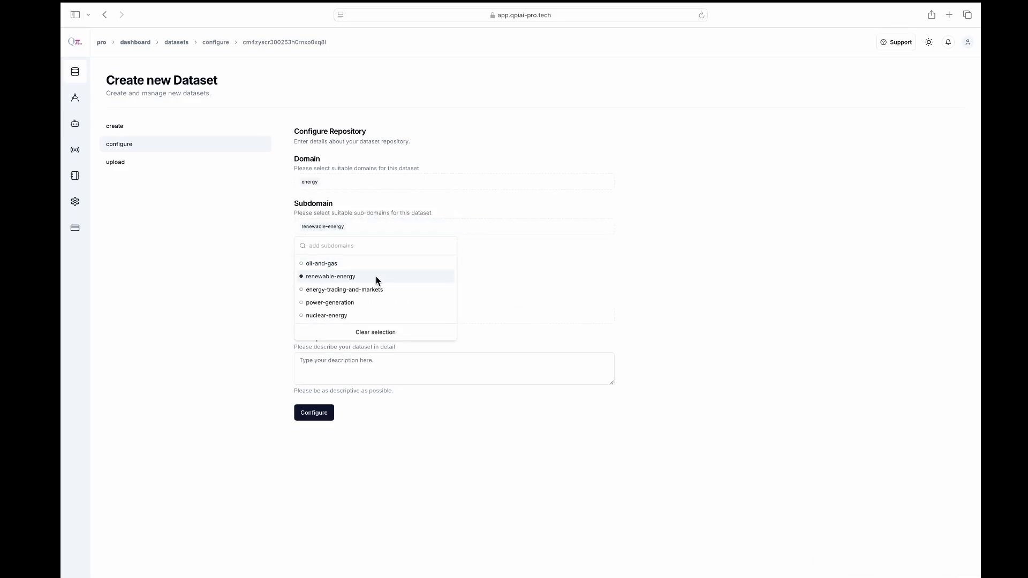
pyautogui.click(503, 266)
# Step: Set the data type to image and add the tasks object-detection and instance-segmentation
pyautogui.click(420, 275)
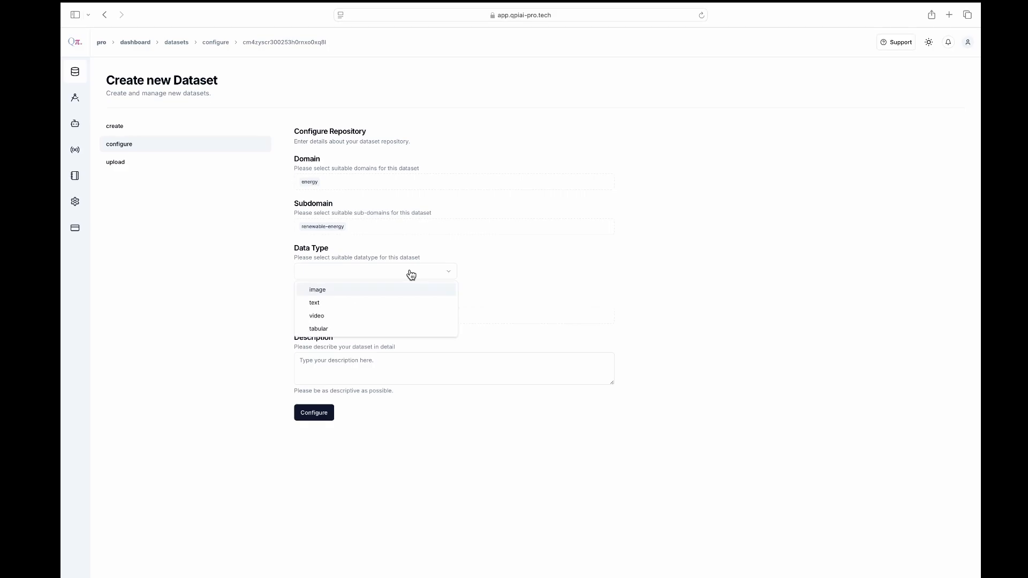
pyautogui.click(364, 289)
pyautogui.click(402, 317)
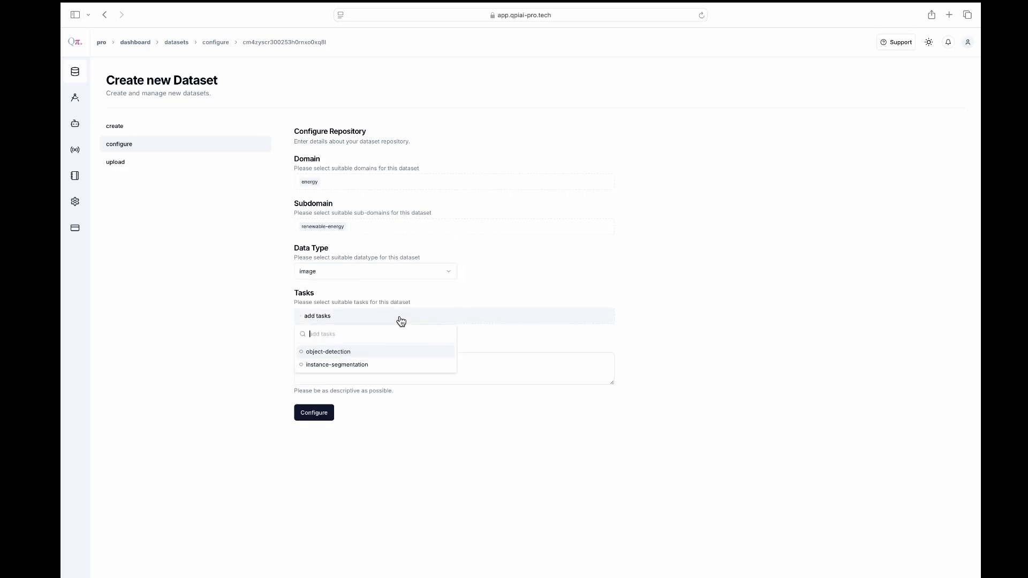
pyautogui.click(361, 355)
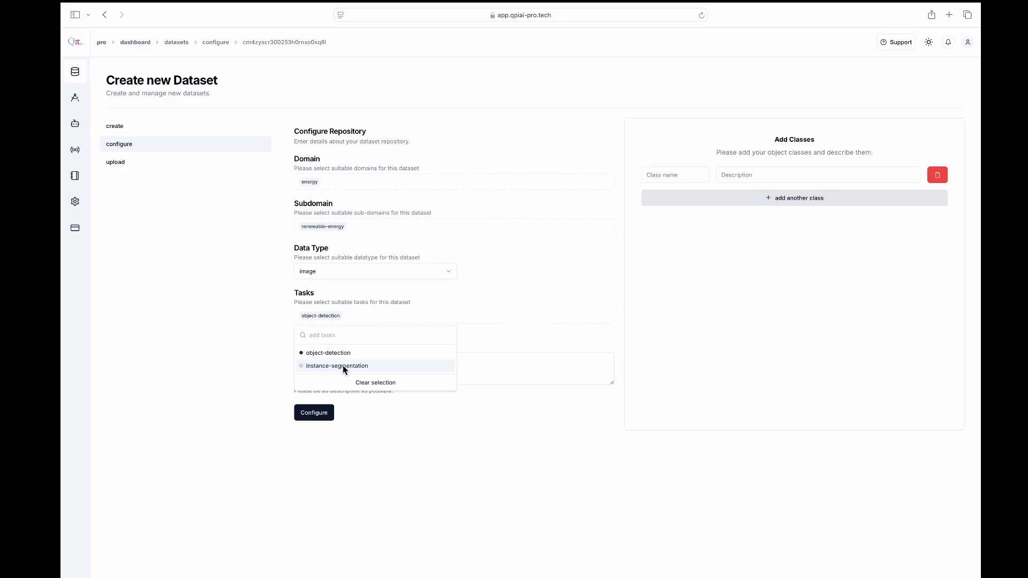
pyautogui.click(343, 365)
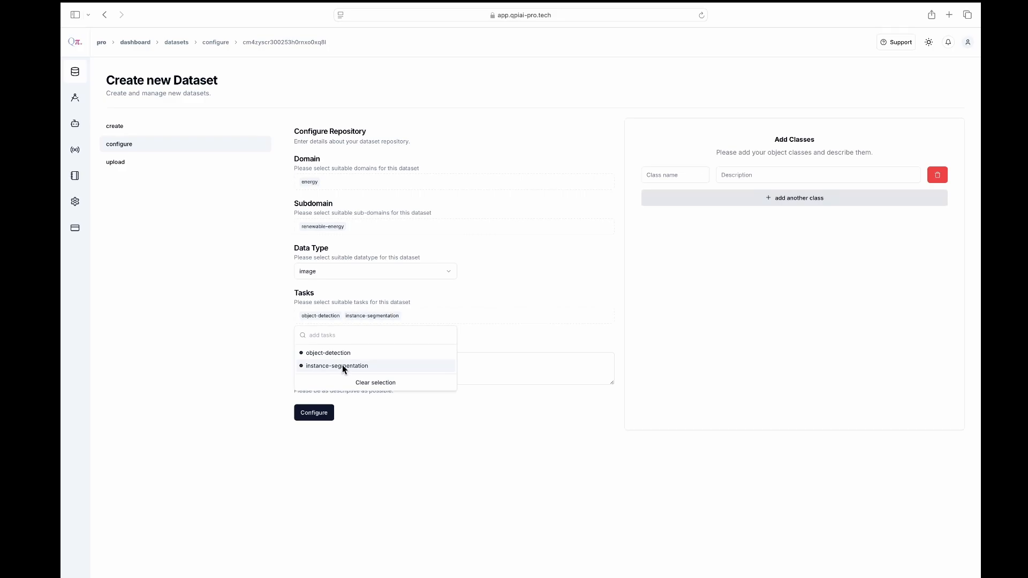
# Step: Enter the dataset description "trial for renewable energy dataset"
pyautogui.click(526, 362)
pyautogui.write('tria')
pyautogui.write('l for')
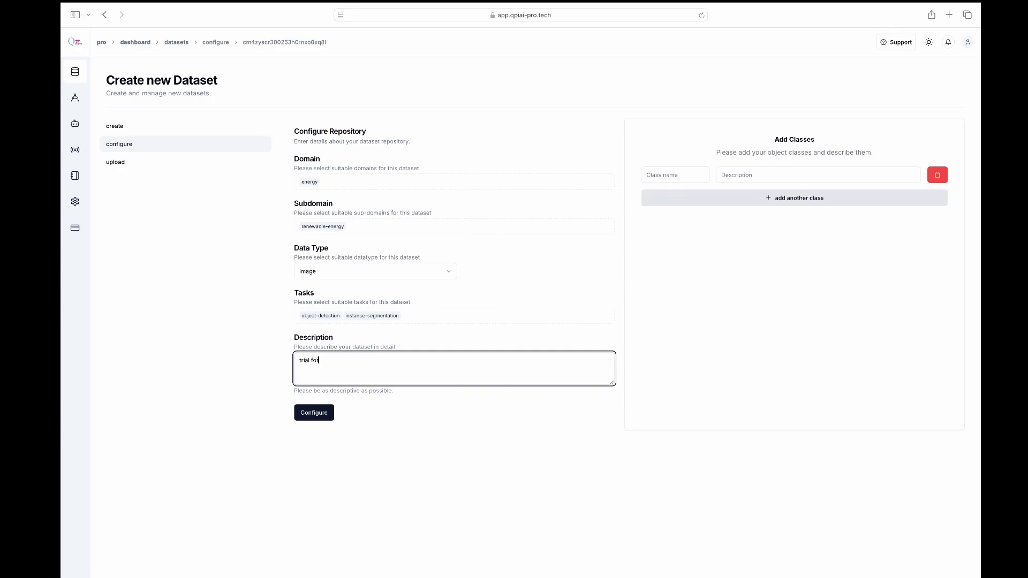
pyautogui.write(' renewable energy dataset')
# Step: Fill in the first object class as wmill with the description windmill
pyautogui.click(678, 175)
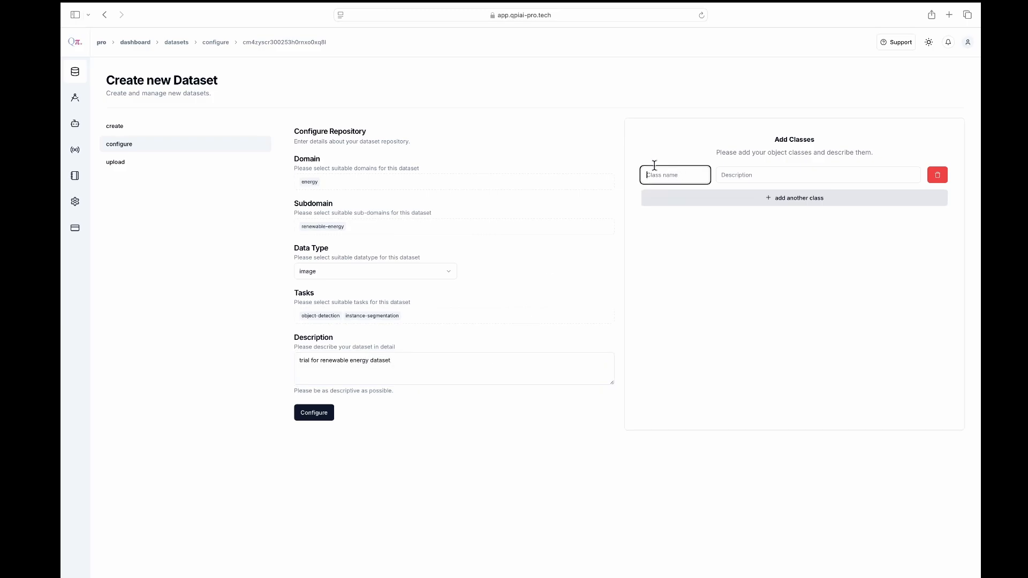
pyautogui.write('wmill')
pyautogui.click(757, 176)
pyautogui.write('windmill')
# Step: Add a second class epole with the description electric pole and submit the dataset configuration
pyautogui.click(679, 198)
pyautogui.write('epole')
pyautogui.press('Tab')
pyautogui.write('electic pole')
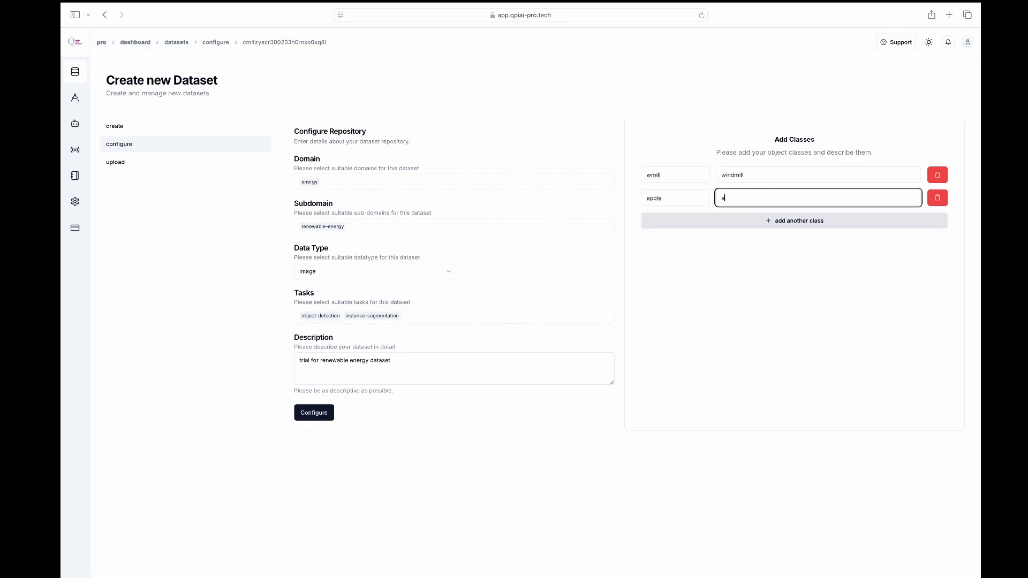
pyautogui.click(733, 200)
pyautogui.write('ric pole')
pyautogui.click(317, 416)
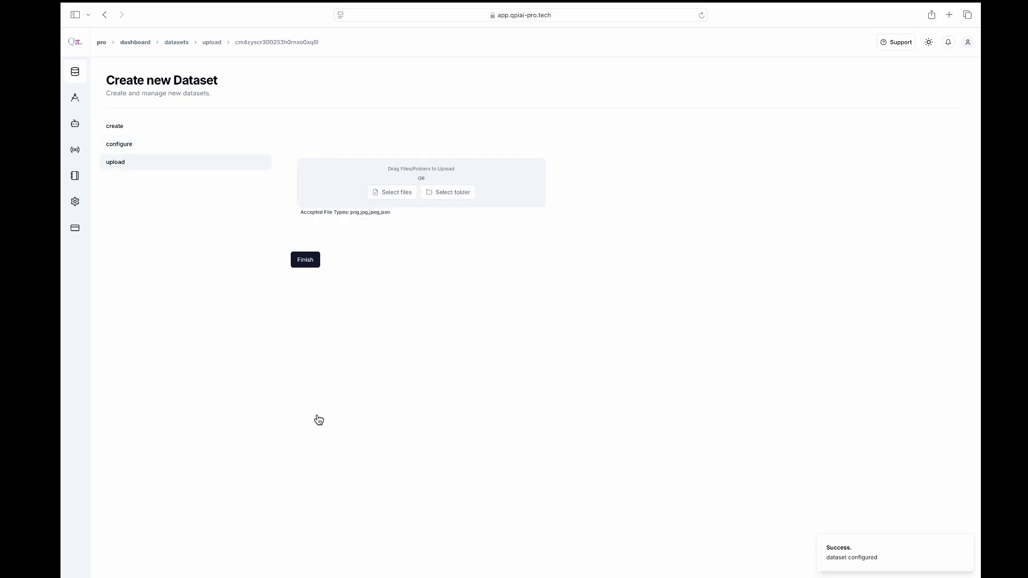
# Step: Upload all images from the "renewable subset" folder to the new dataset
pyautogui.click(409, 198)
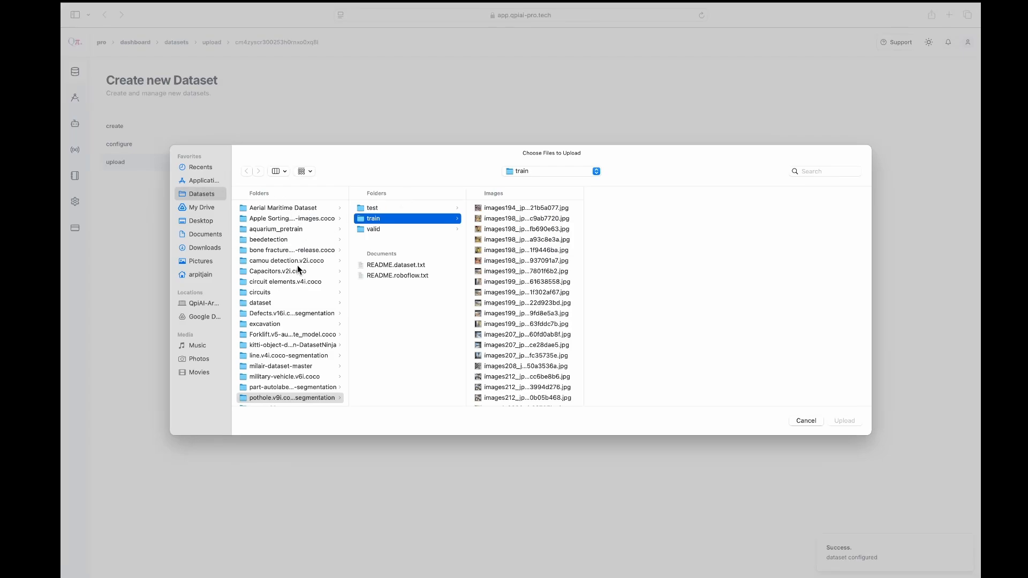
pyautogui.scroll(-5, 276, 295)
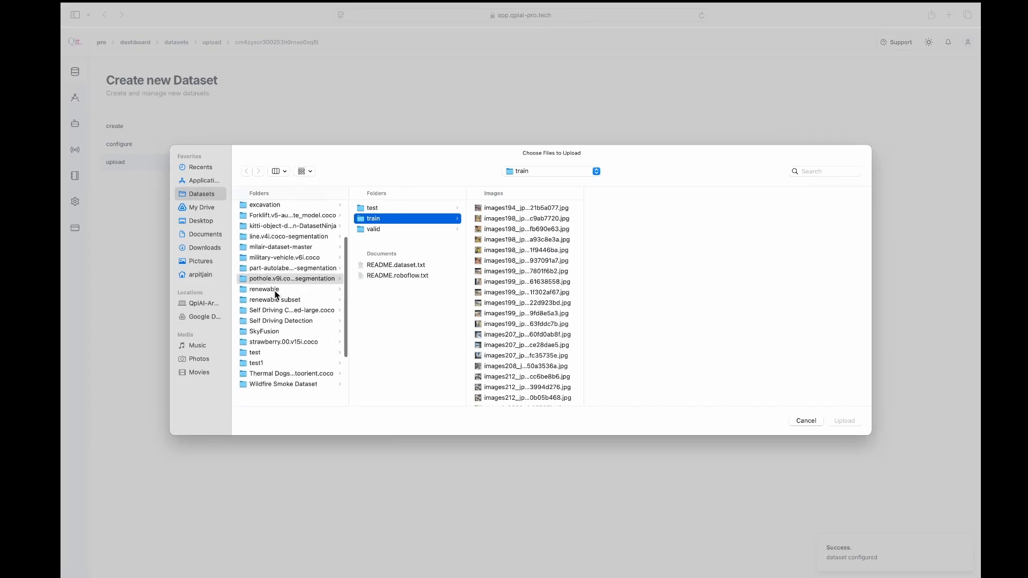
pyautogui.click(272, 290)
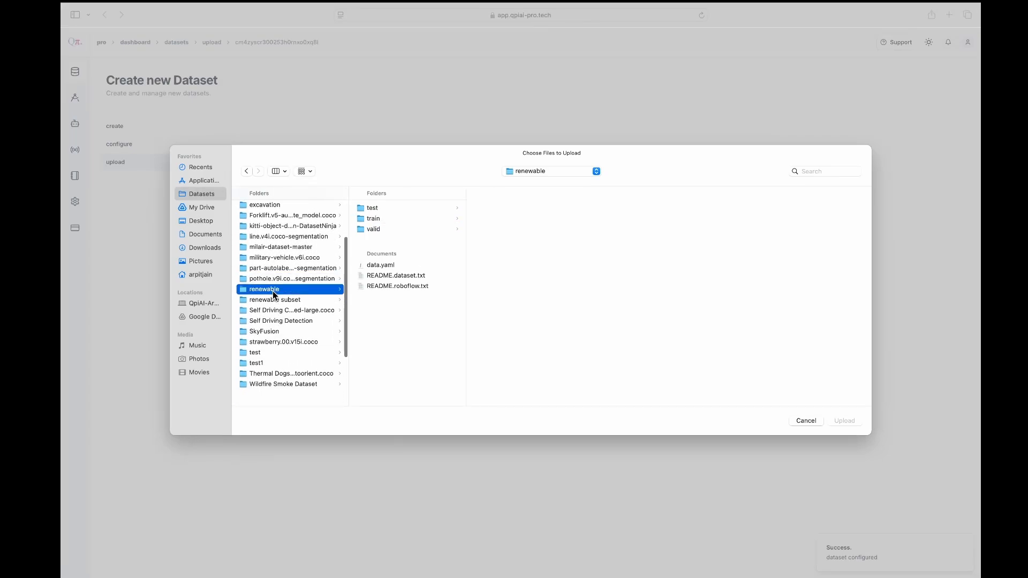
pyautogui.click(288, 300)
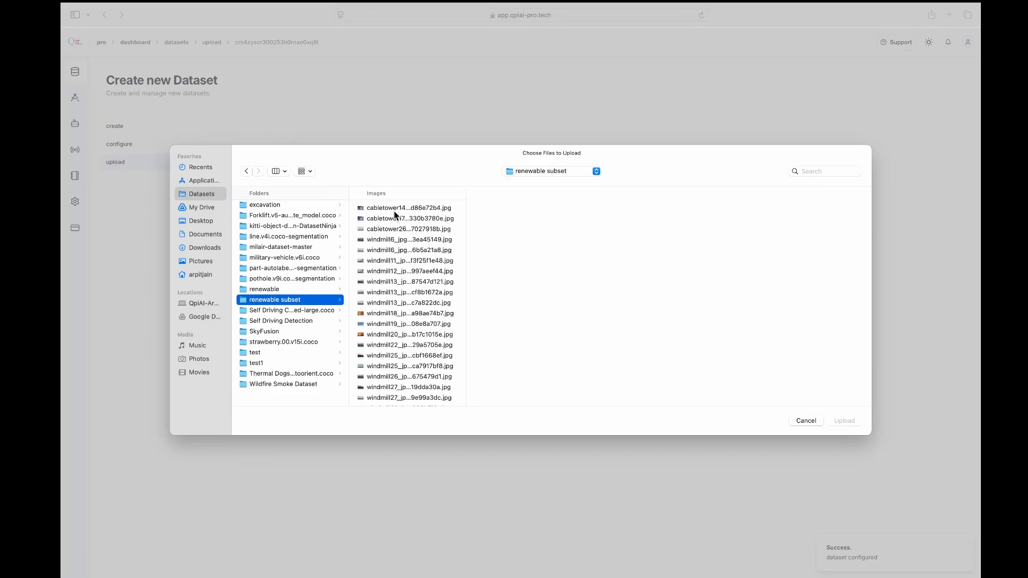
pyautogui.click(394, 211)
pyautogui.press('super+a')
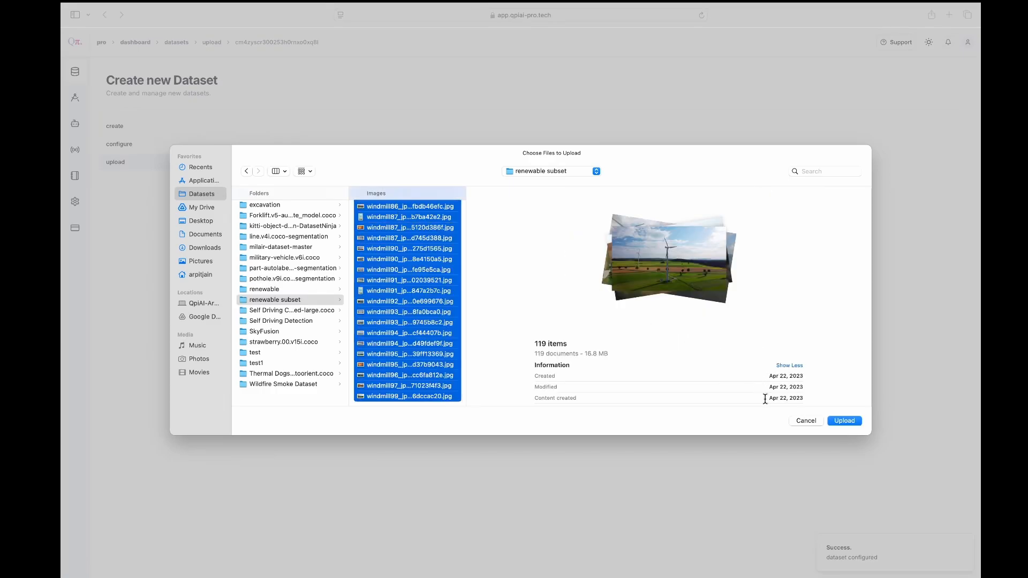
pyautogui.click(845, 420)
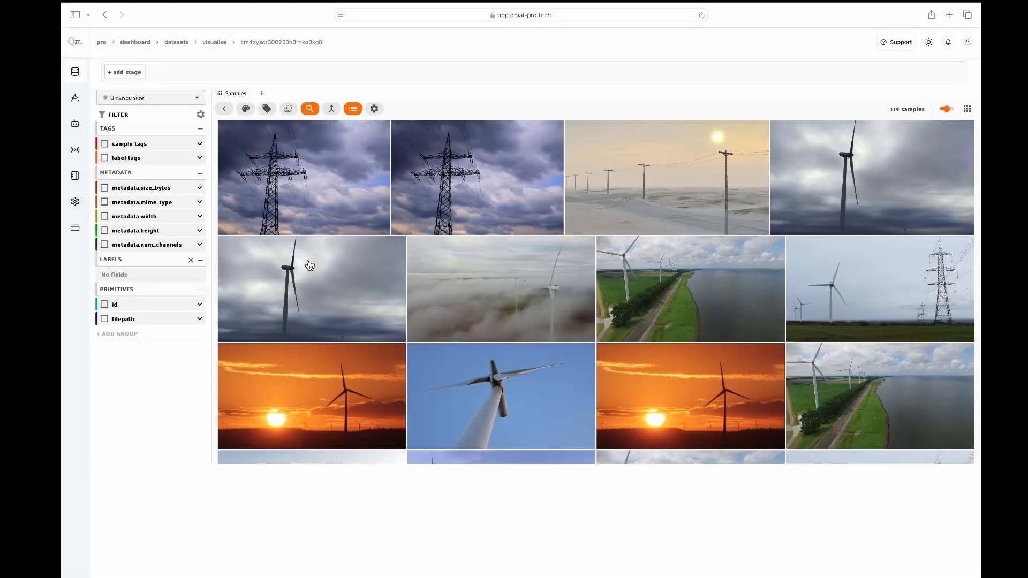
# Step: Examine the uploaded sample images of the new dataset and return to the datasets list
pyautogui.scroll(-10, 309, 265)
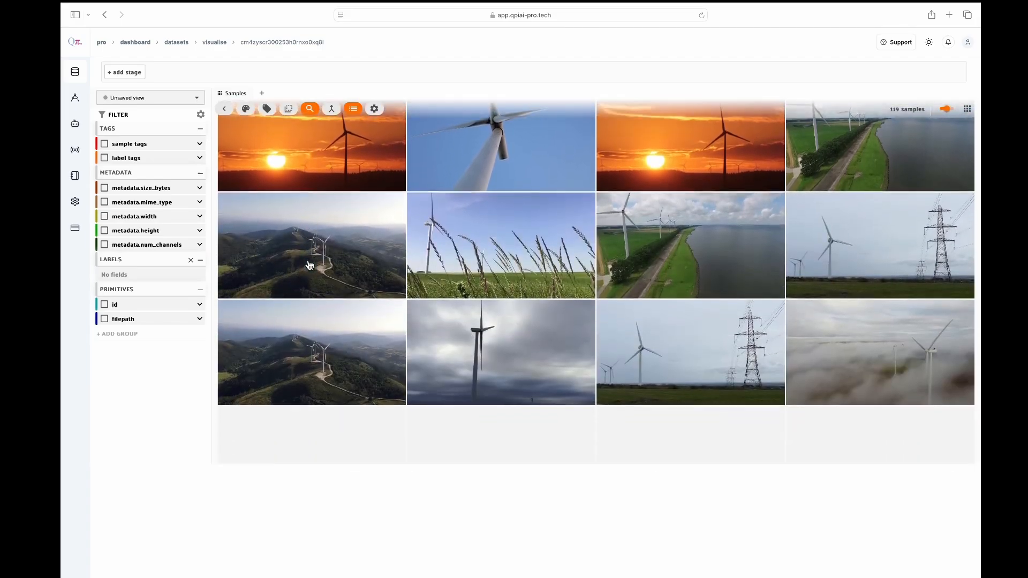
pyautogui.scroll(10, 310, 265)
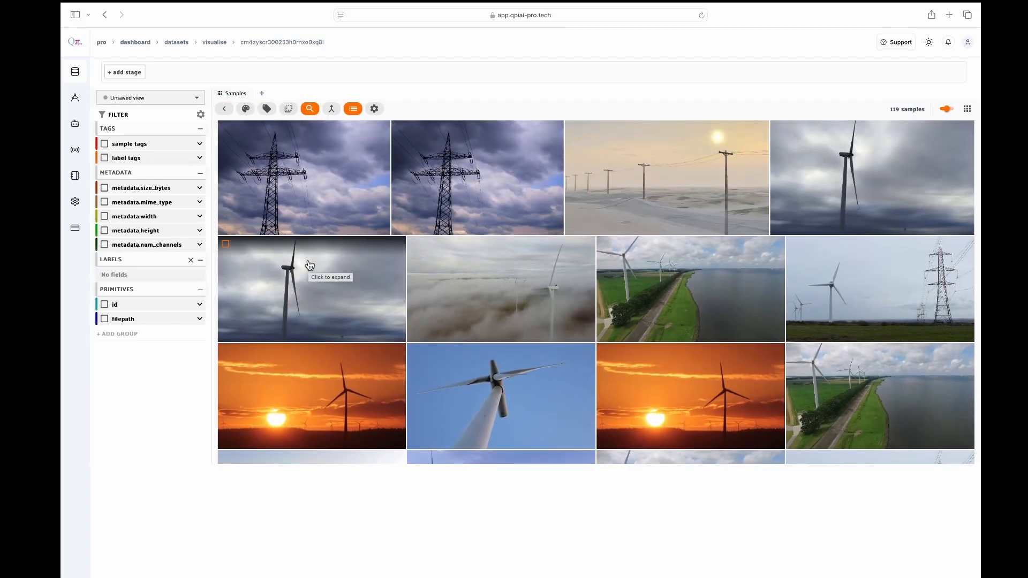
pyautogui.click(176, 42)
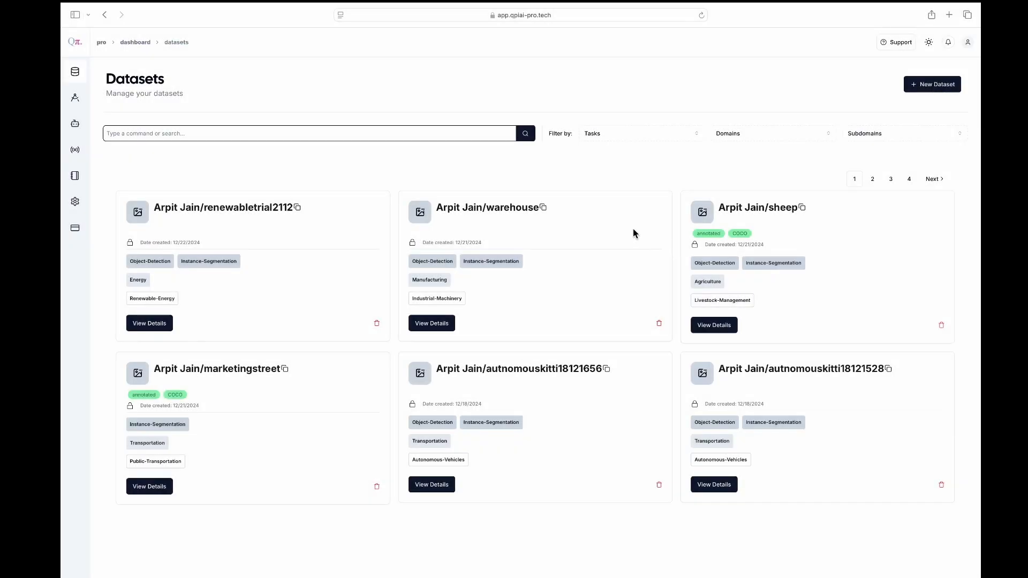
# Step: Check the options offered by the Tasks, Domains and Subdomains filters of the datasets list
pyautogui.click(626, 137)
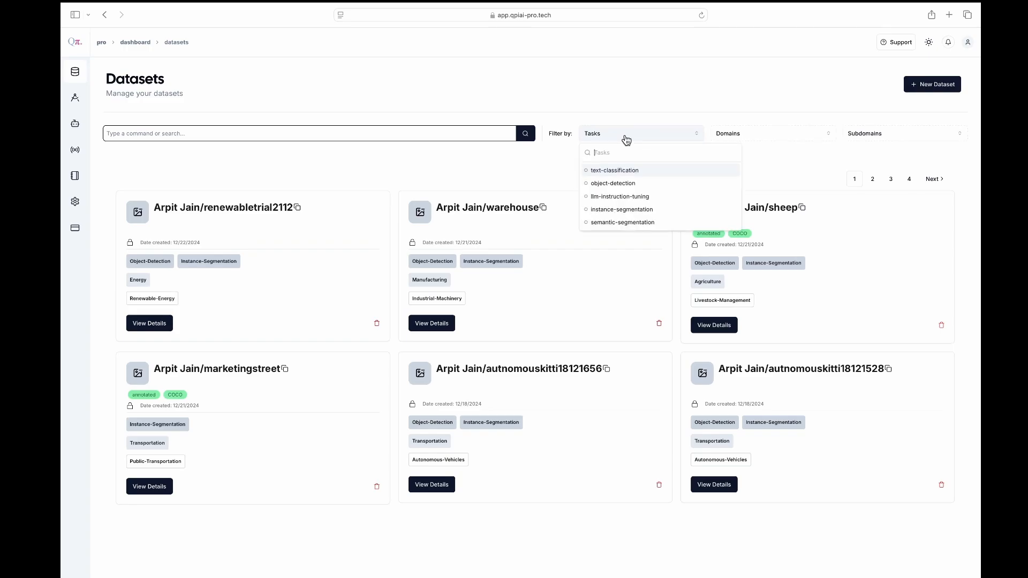
pyautogui.click(774, 138)
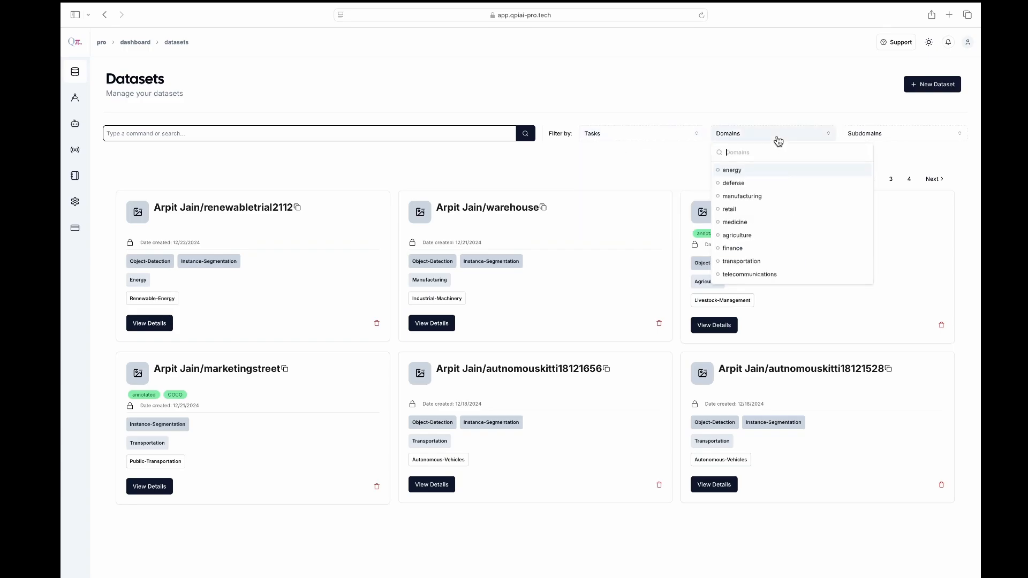
pyautogui.click(886, 138)
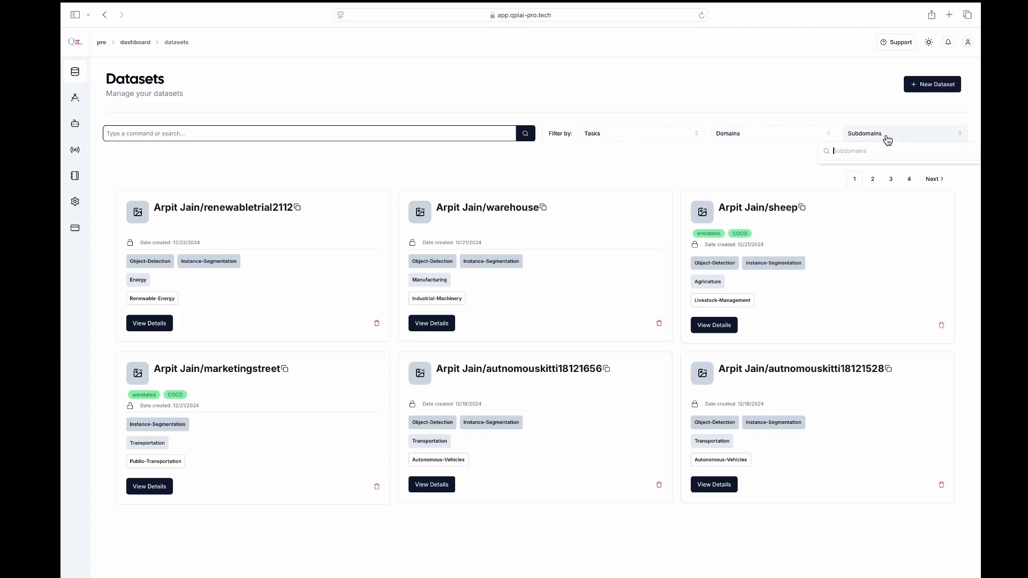
pyautogui.click(534, 163)
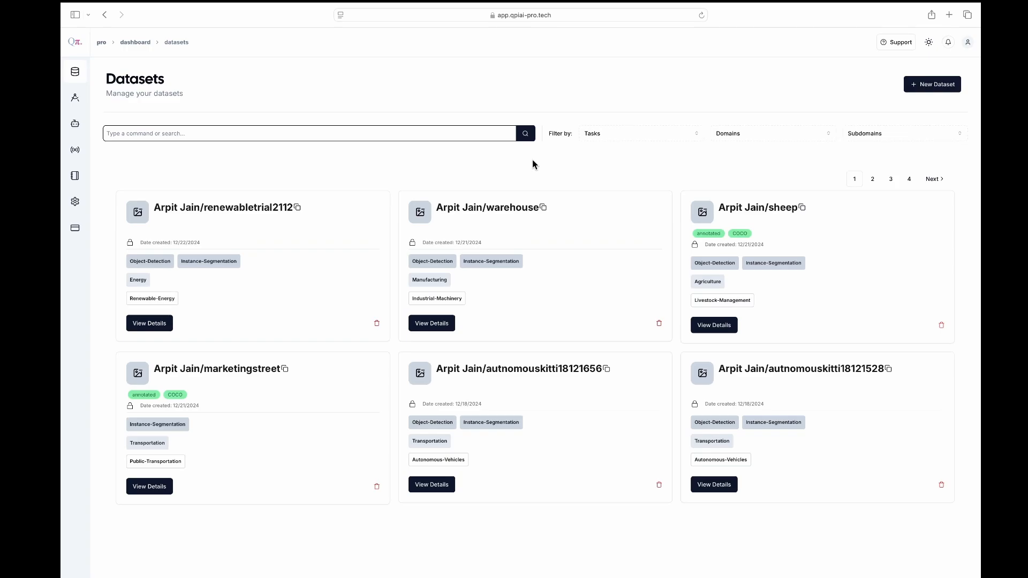
# Step: Open the sample visualisation of the renewable18121214 dataset from page 2 of the datasets list
pyautogui.click(871, 182)
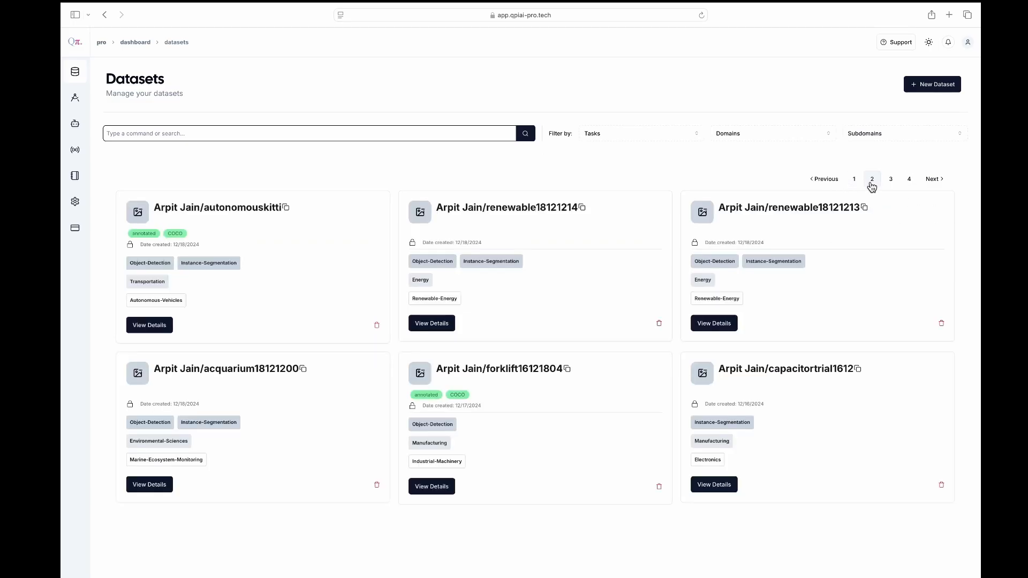
pyautogui.click(431, 324)
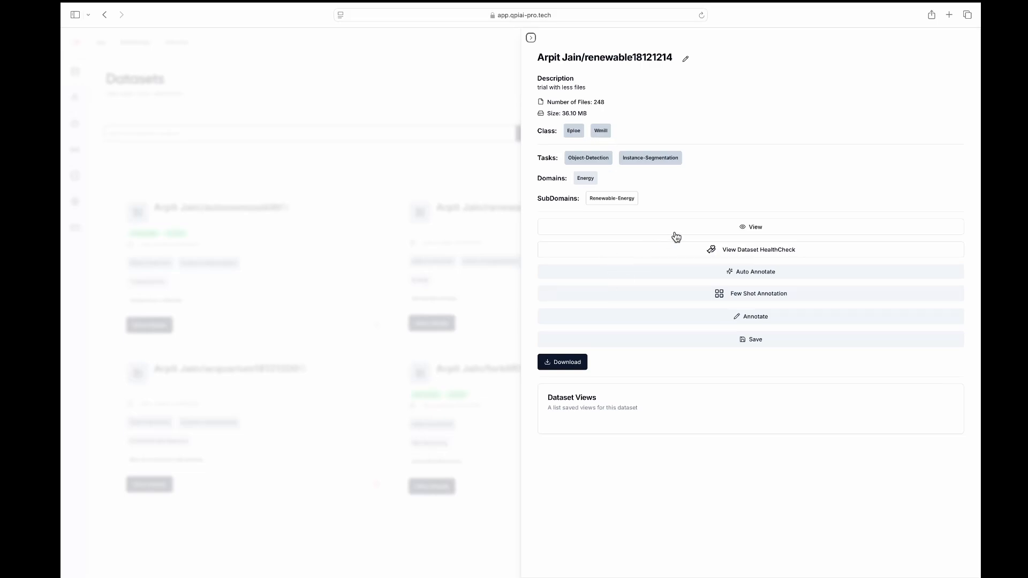
pyautogui.click(698, 234)
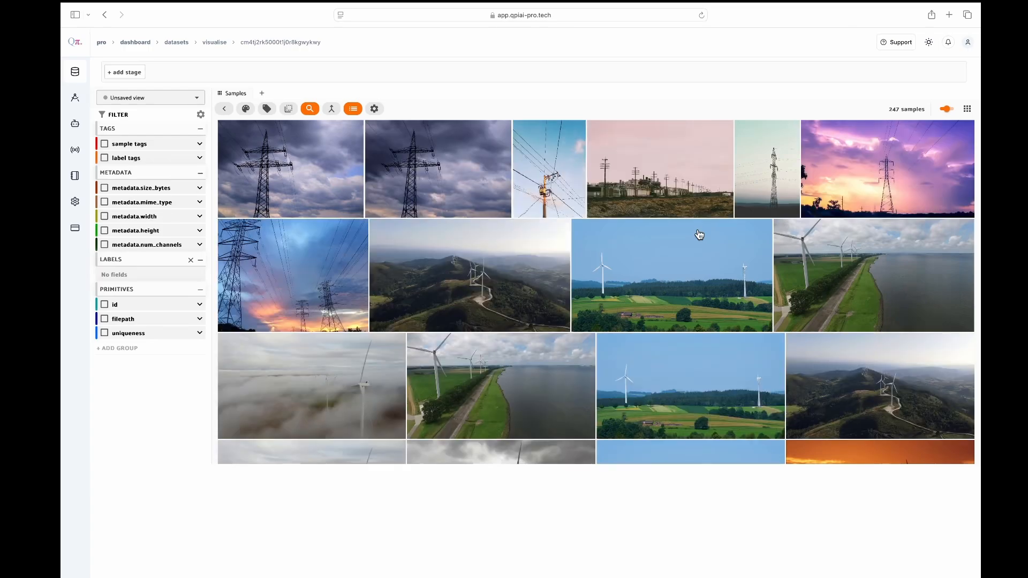
# Step: Add an embeddings view using the img_viz brain key and split it horizontally beside the samples
pyautogui.click(261, 94)
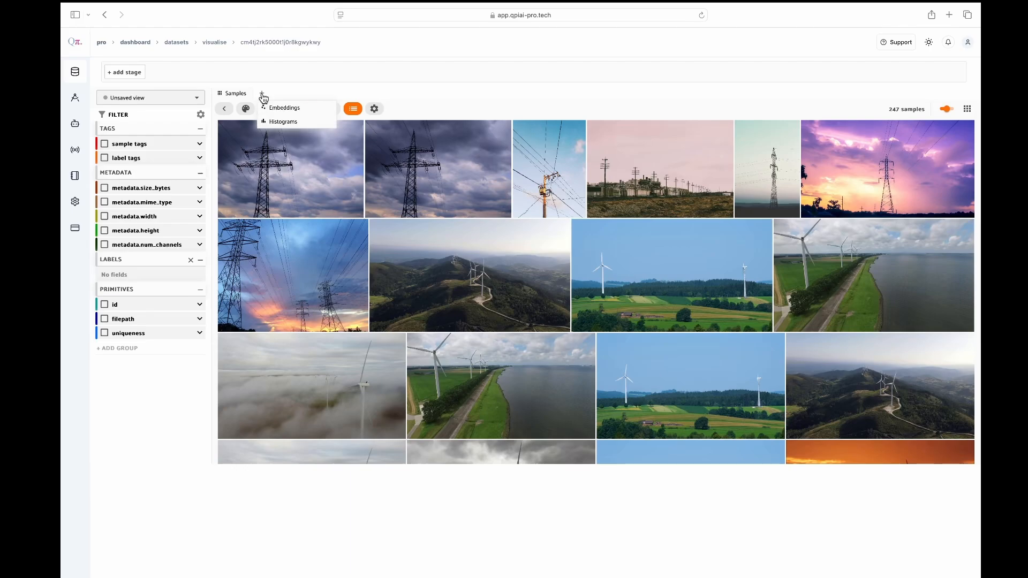
pyautogui.click(282, 109)
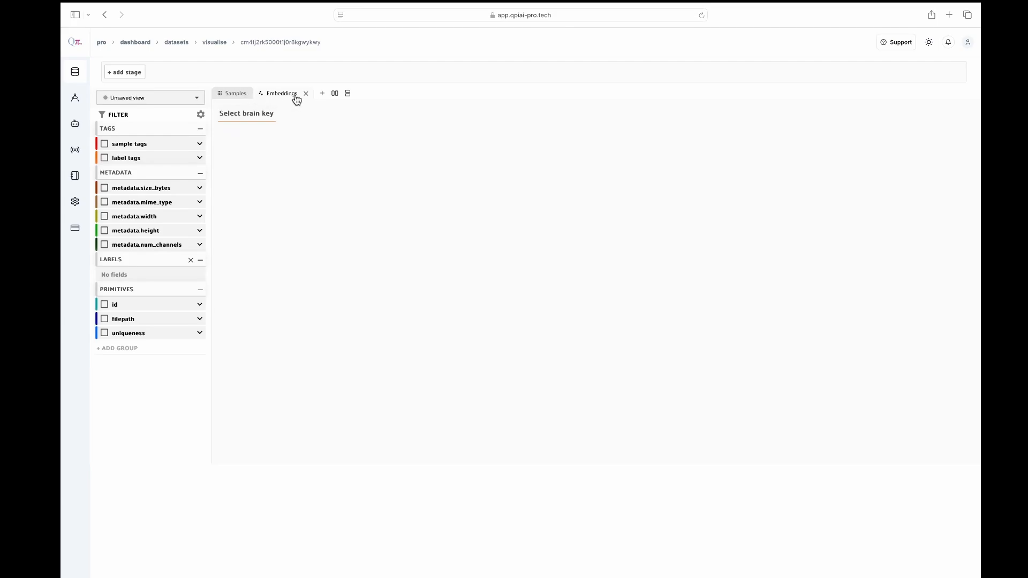
pyautogui.click(264, 113)
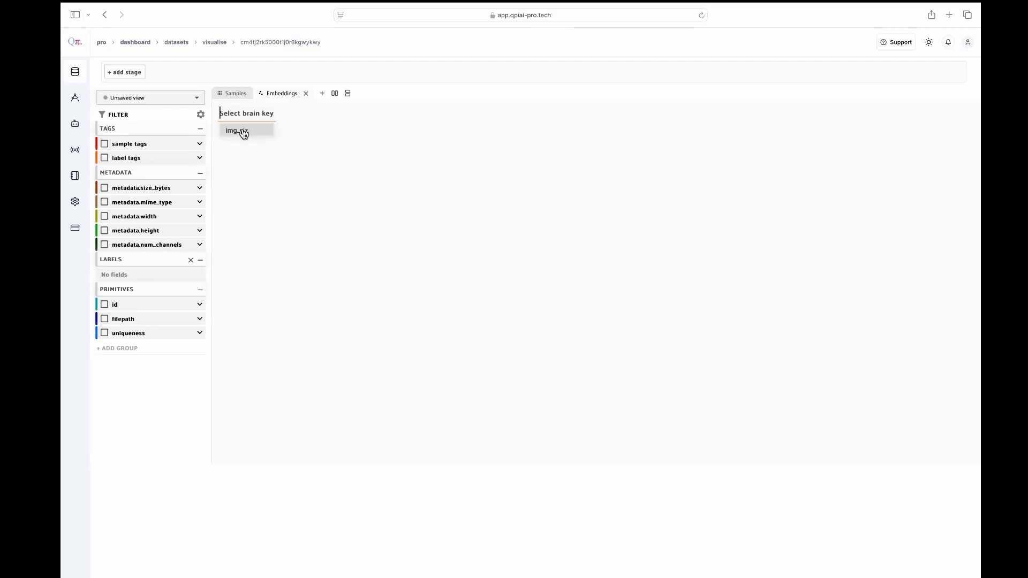
pyautogui.click(242, 131)
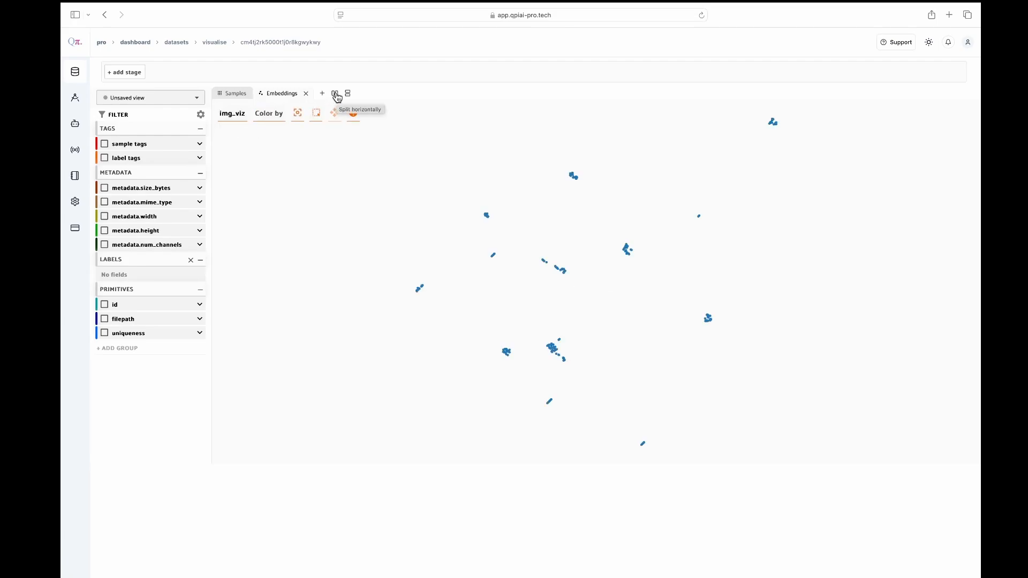
pyautogui.click(336, 94)
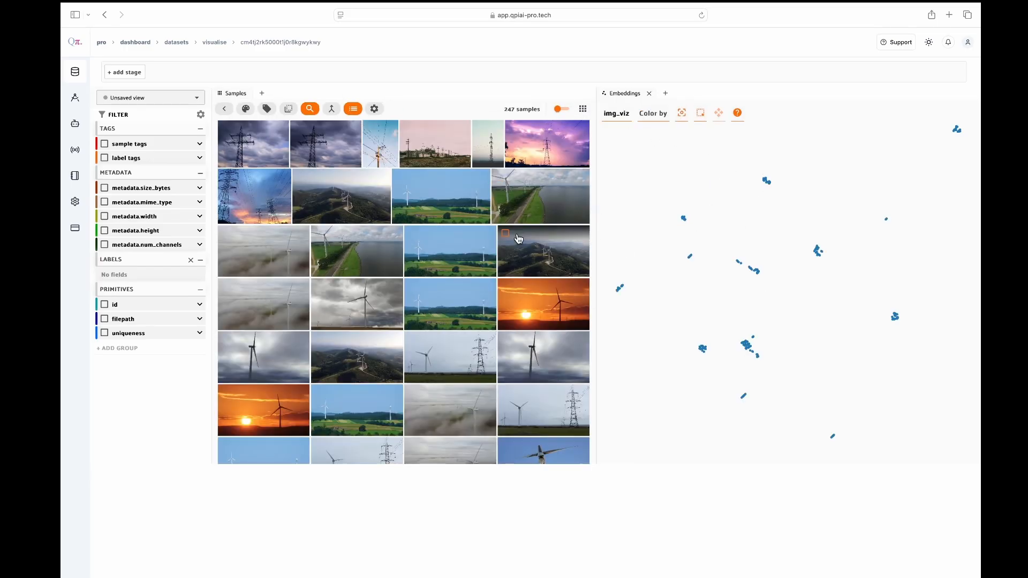
# Step: Browse the samples, then select the lower-left, far upper-right and upper-middle embedding clusters in turn to inspect their matching wind turbine images
pyautogui.scroll(-3, 518, 236)
pyautogui.scroll(-2, 518, 236)
pyautogui.scroll(-2, 517, 236)
pyautogui.scroll(5, 518, 236)
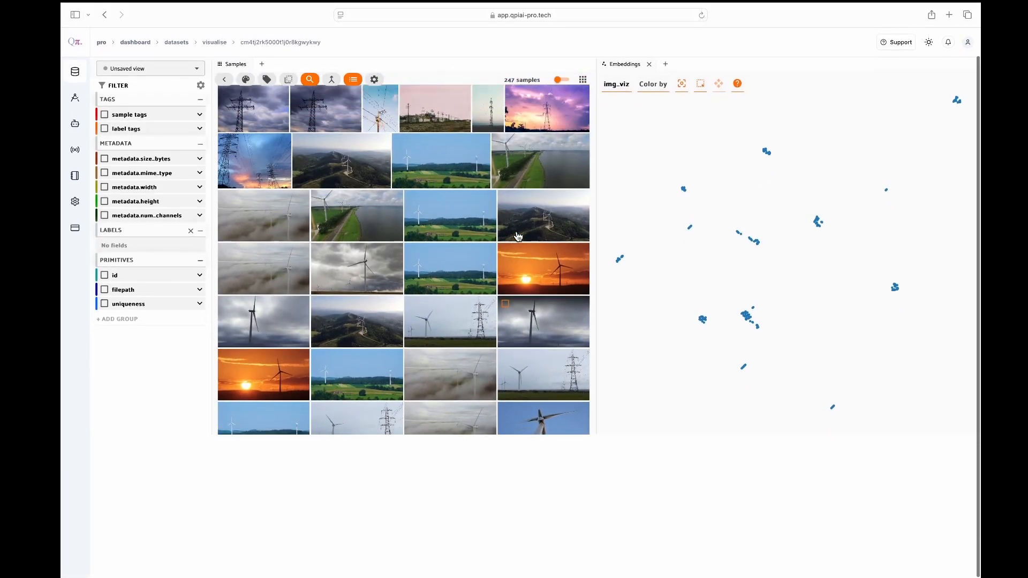
pyautogui.scroll(2, 518, 236)
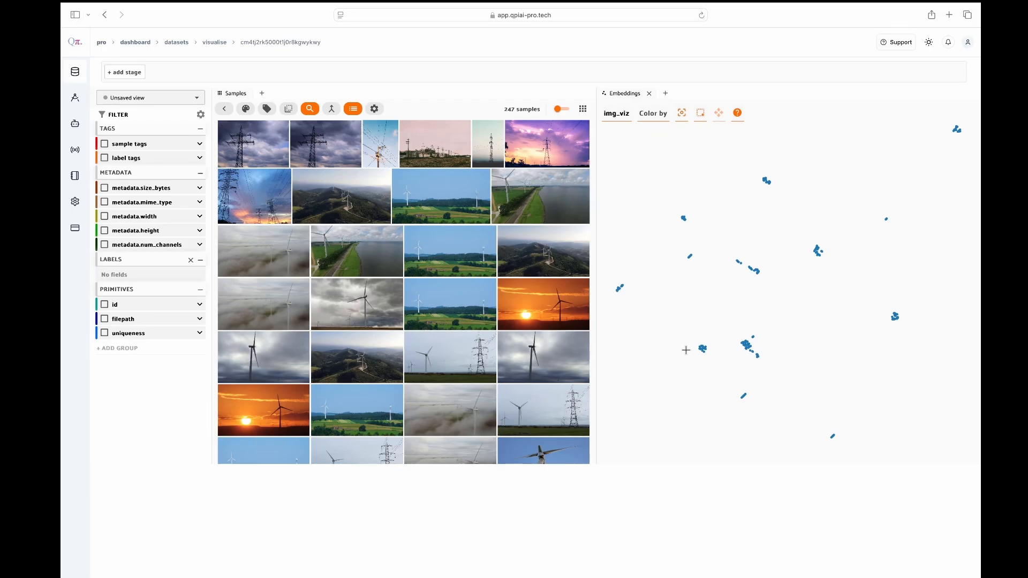
pyautogui.moveTo(686, 350)
pyautogui.mouseDown()
pyautogui.moveTo(710, 367)
pyautogui.moveTo(698, 340)
pyautogui.mouseUp()
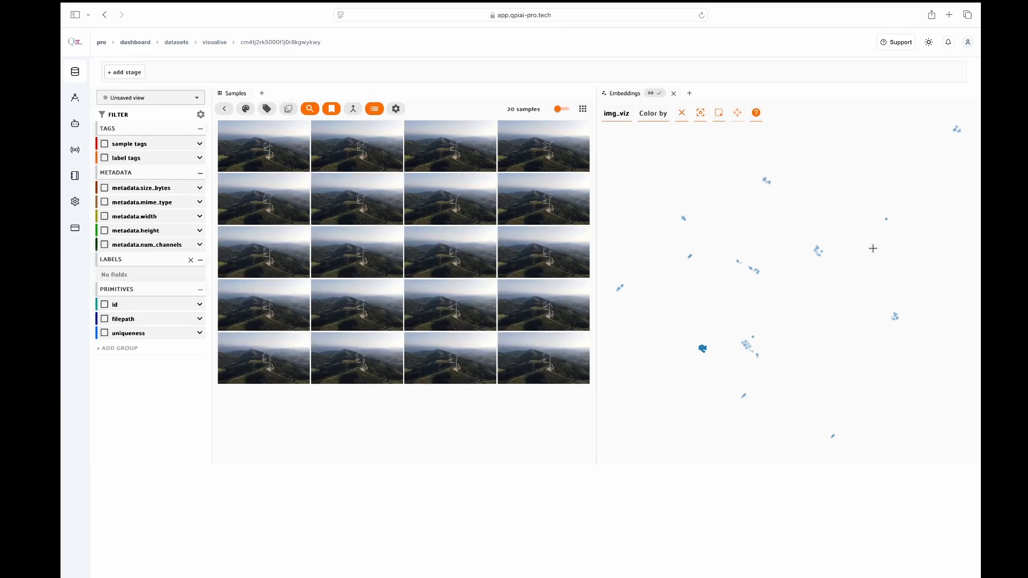
pyautogui.moveTo(945, 133)
pyautogui.mouseDown()
pyautogui.moveTo(965, 136)
pyautogui.moveTo(950, 121)
pyautogui.mouseUp()
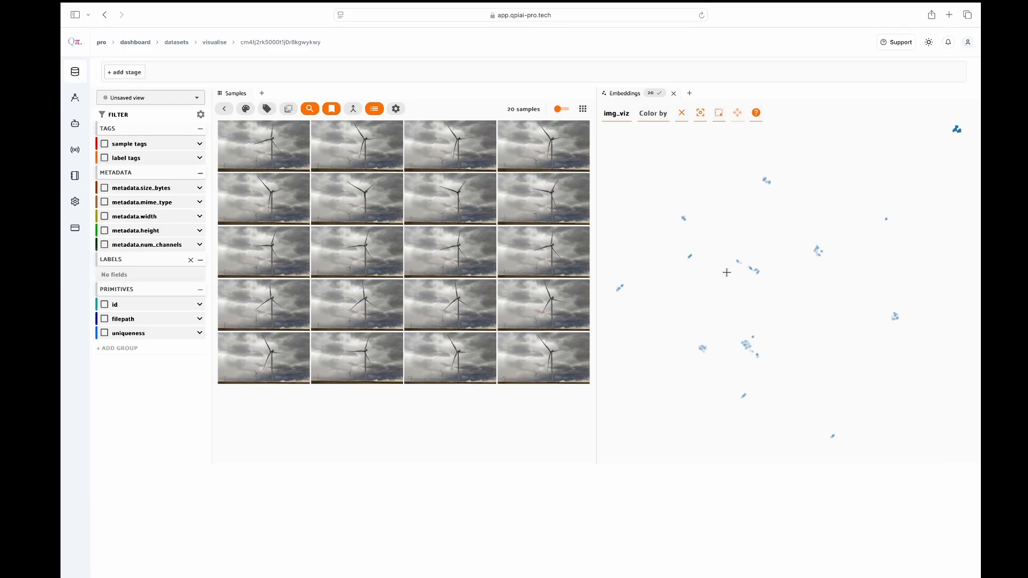
pyautogui.click(766, 180)
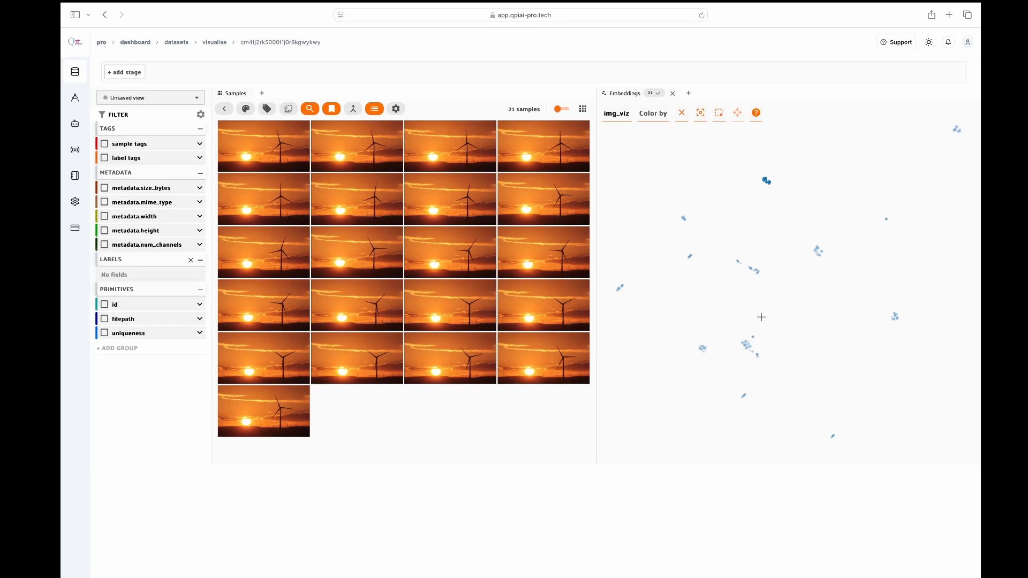
# Step: Return to the datasets list and open the sample visualisation of the autonomouskitti dataset
pyautogui.click(179, 42)
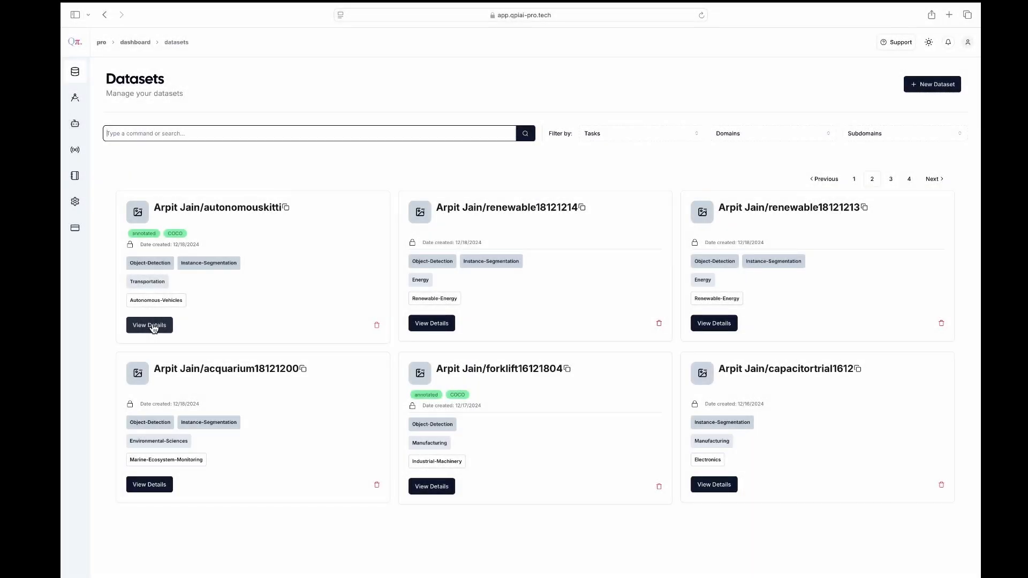
pyautogui.click(151, 326)
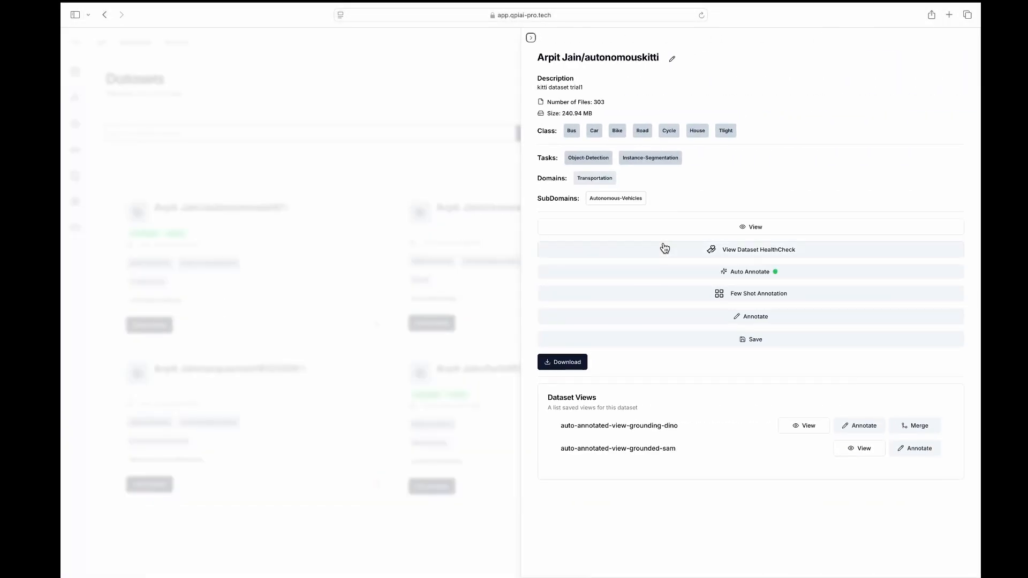
pyautogui.click(706, 238)
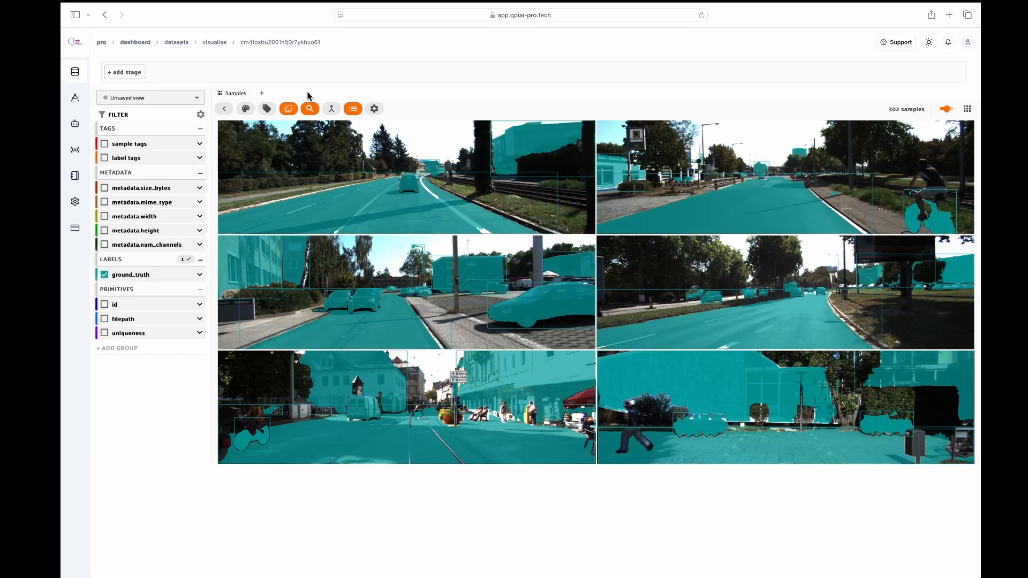
# Step: Show the autonomouskitti embeddings with the img_viz brain key in a horizontal split alongside its annotated samples
pyautogui.click(263, 95)
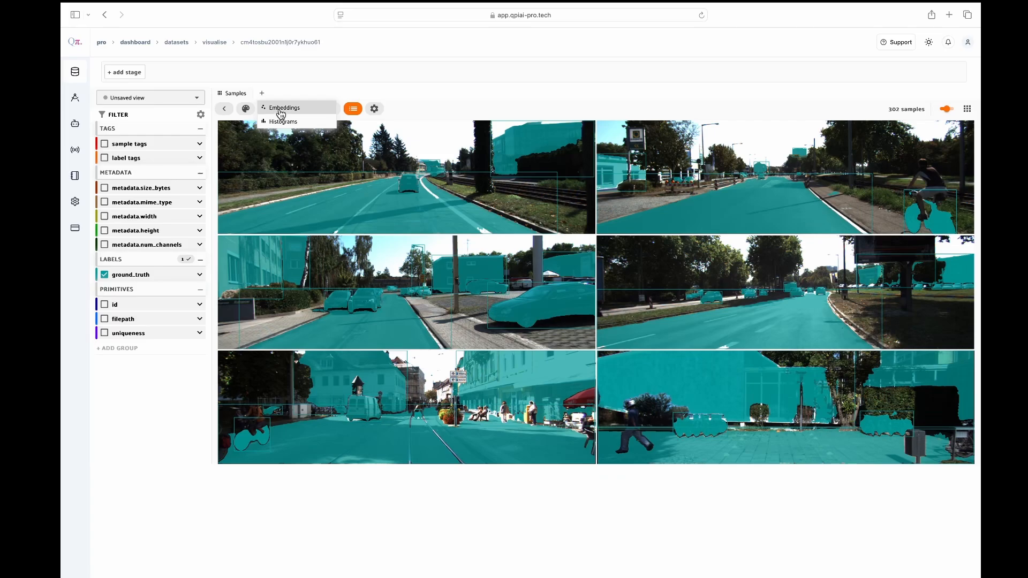
pyautogui.click(279, 112)
pyautogui.click(262, 112)
pyautogui.click(253, 134)
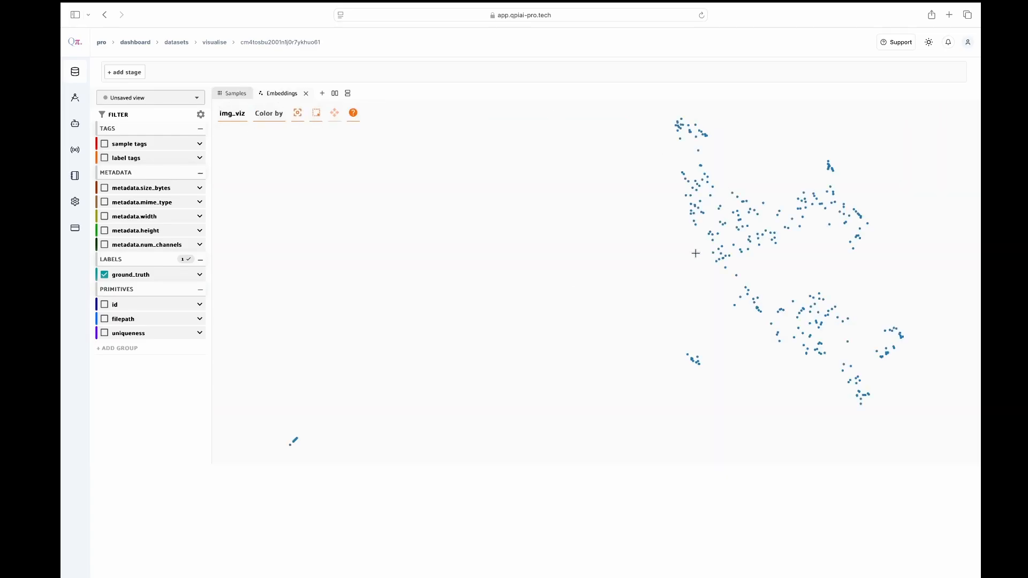
pyautogui.scroll(-2, 693, 252)
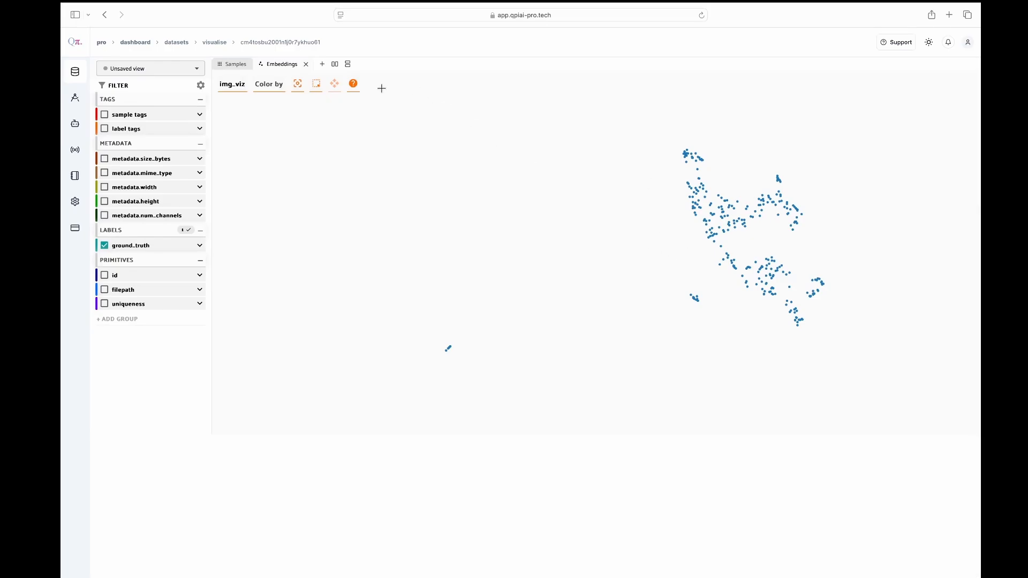
pyautogui.click(335, 65)
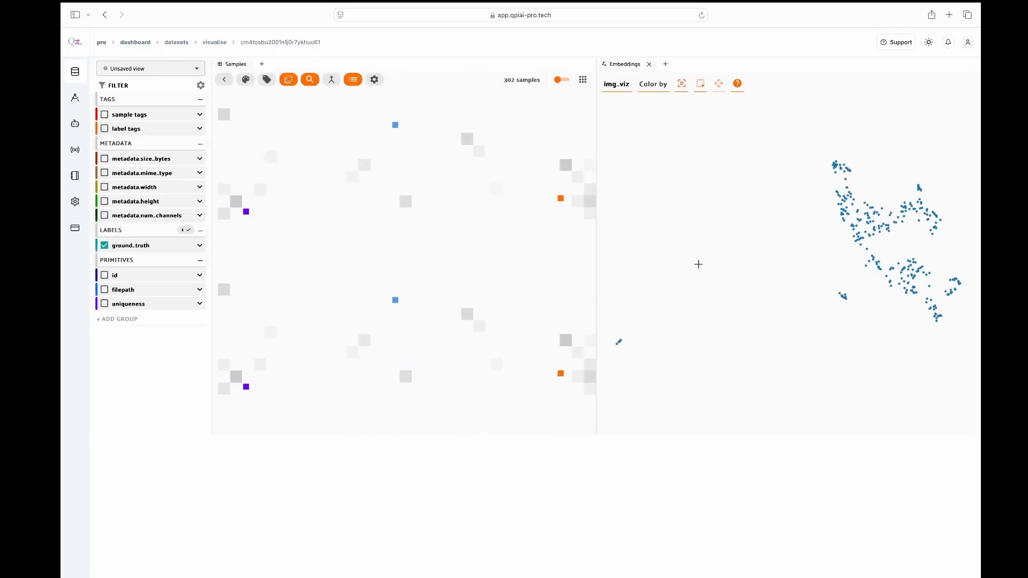
# Step: Select the small cluster below the main point cloud, the upper-right tip and the top-left group in turn to compare their street images
pyautogui.moveTo(830, 291)
pyautogui.mouseDown()
pyautogui.moveTo(855, 313)
pyautogui.moveTo(835, 286)
pyautogui.mouseUp()
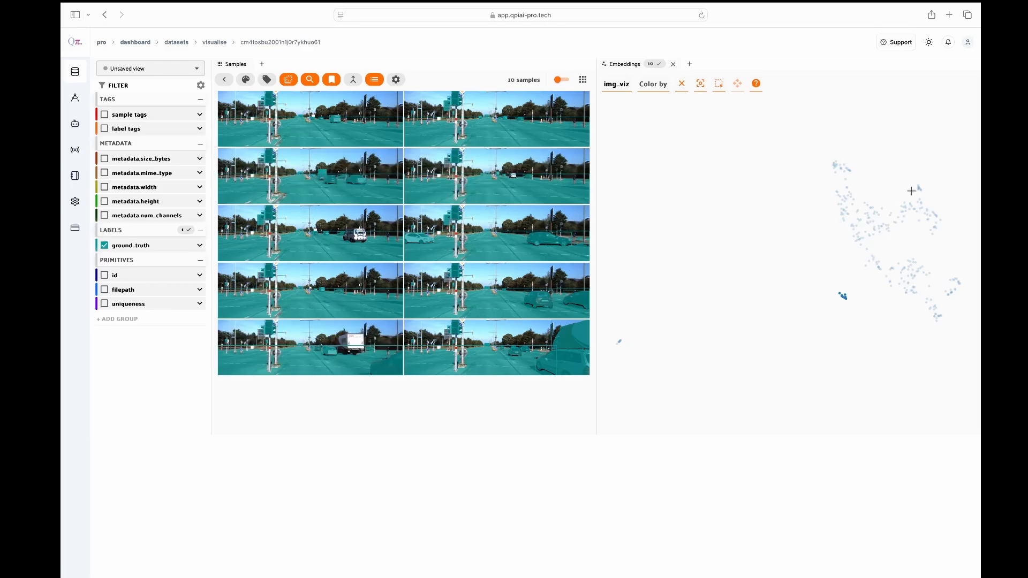
pyautogui.moveTo(911, 192)
pyautogui.mouseDown()
pyautogui.moveTo(923, 188)
pyautogui.moveTo(911, 183)
pyautogui.mouseUp()
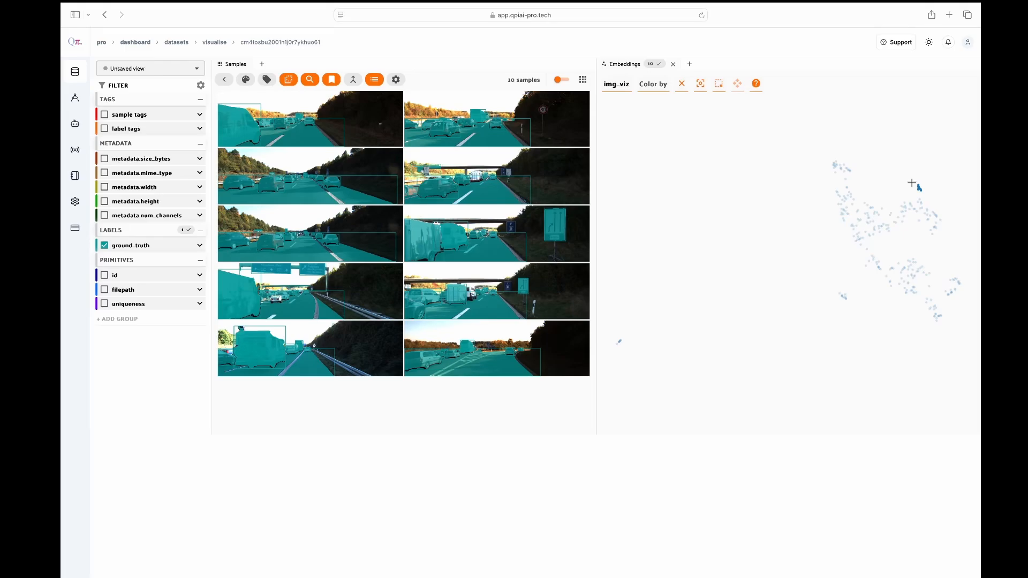
pyautogui.moveTo(855, 175)
pyautogui.mouseDown()
pyautogui.moveTo(819, 162)
pyautogui.moveTo(858, 156)
pyautogui.mouseUp()
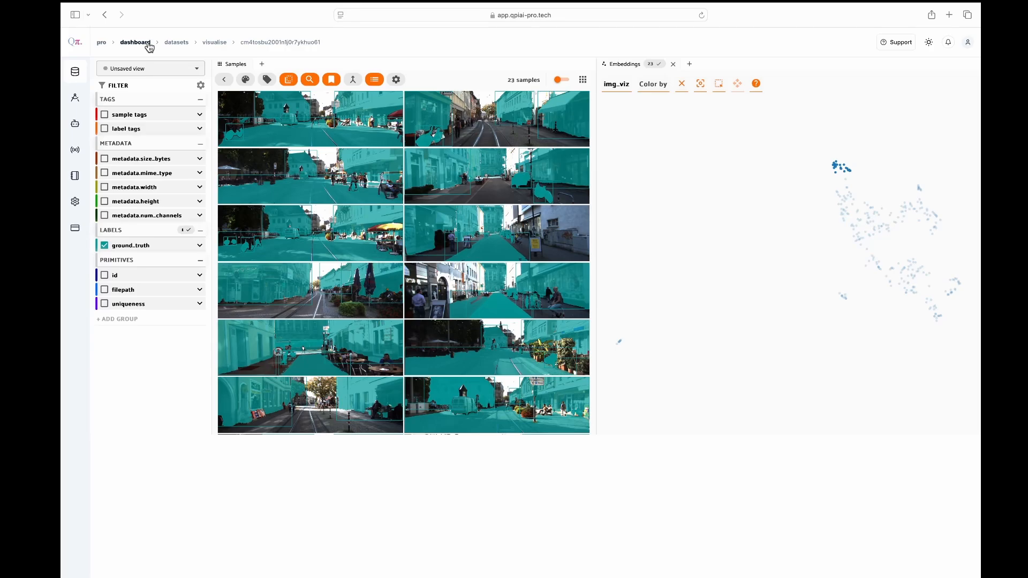
# Step: Return to the datasets list and open the health check of the autnomouskitti18121656 dataset
pyautogui.click(173, 43)
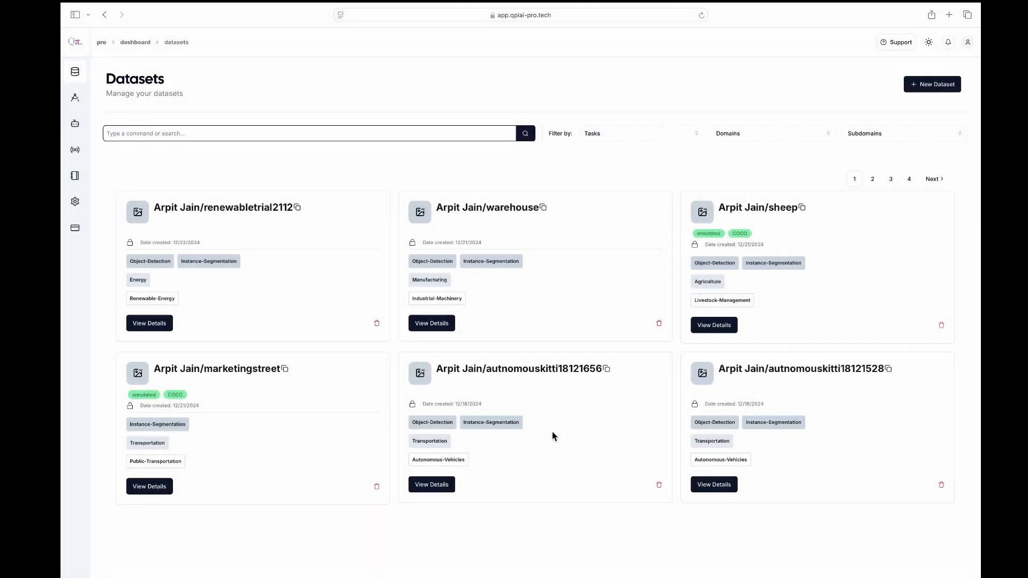
pyautogui.click(433, 488)
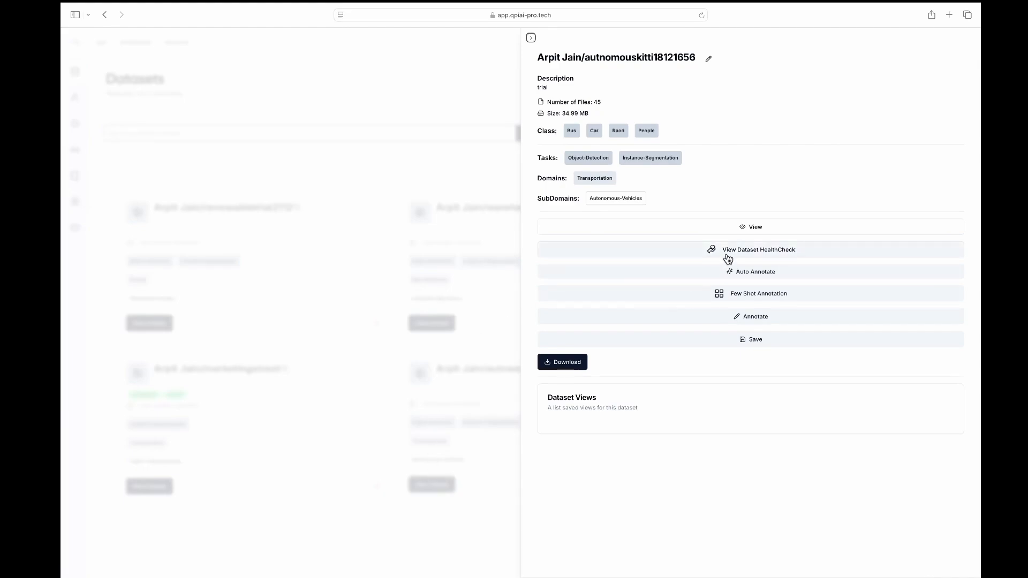
pyautogui.click(728, 258)
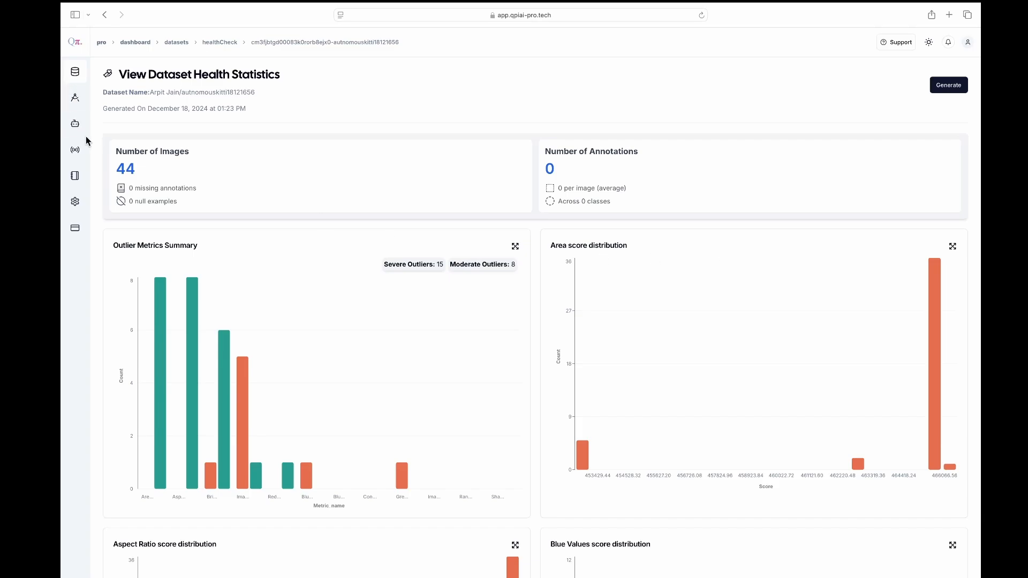
# Step: Examine the outlier summary and score distribution charts in the dataset's health statistics, then return to the datasets list
pyautogui.scroll(-5, 600, 358)
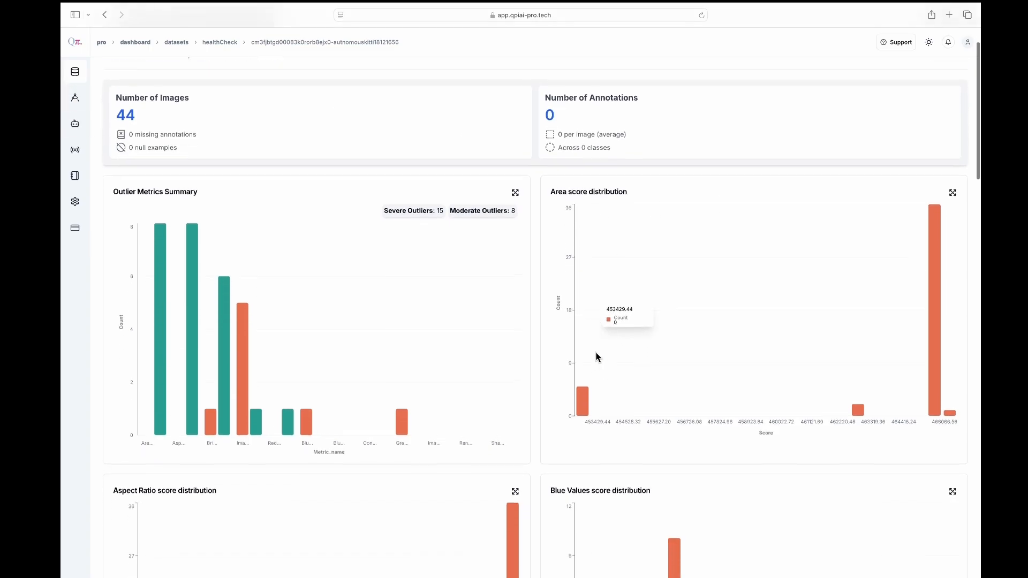
pyautogui.scroll(-9, 373, 329)
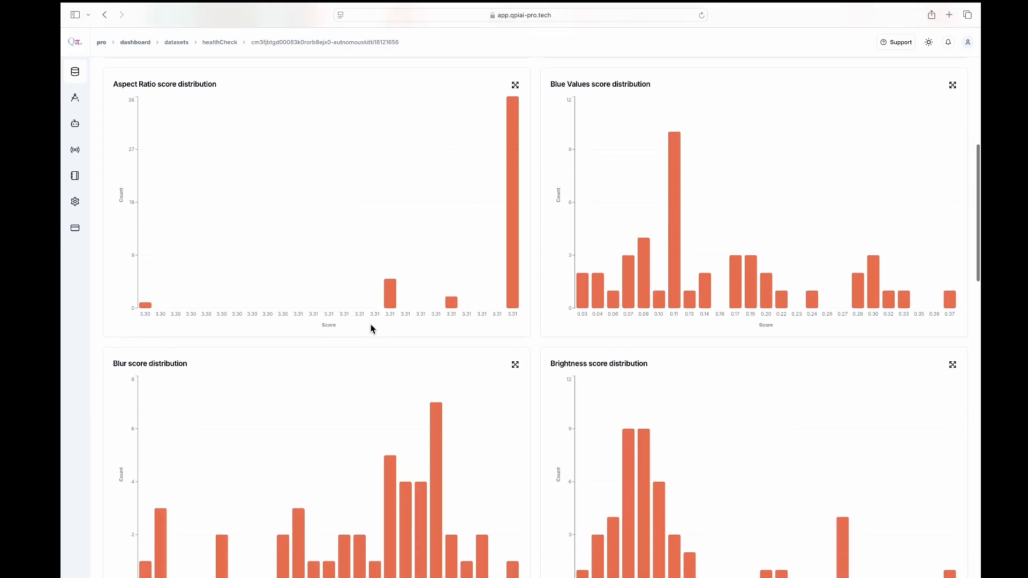
pyautogui.scroll(-3, 373, 329)
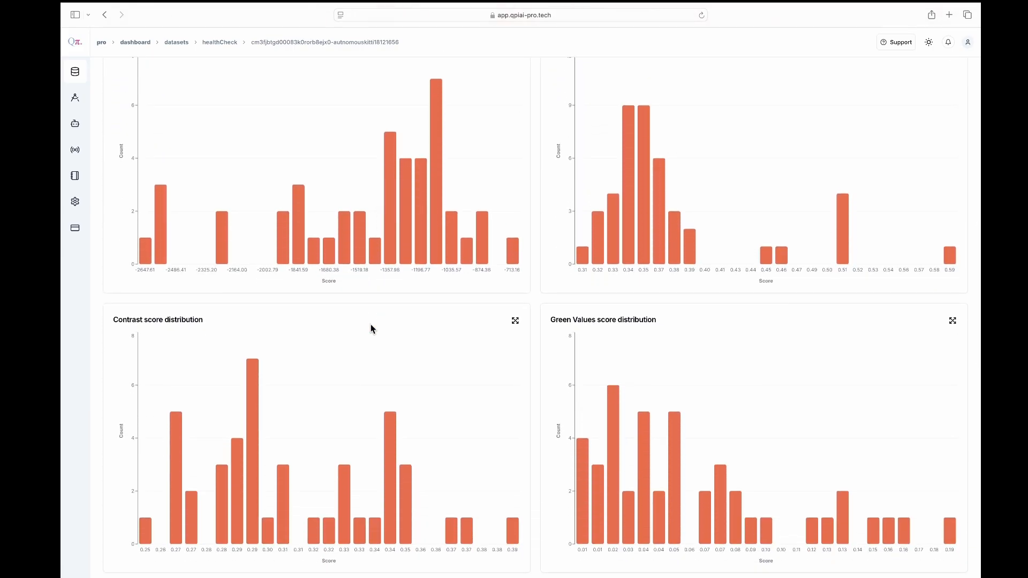
pyautogui.scroll(-5, 371, 328)
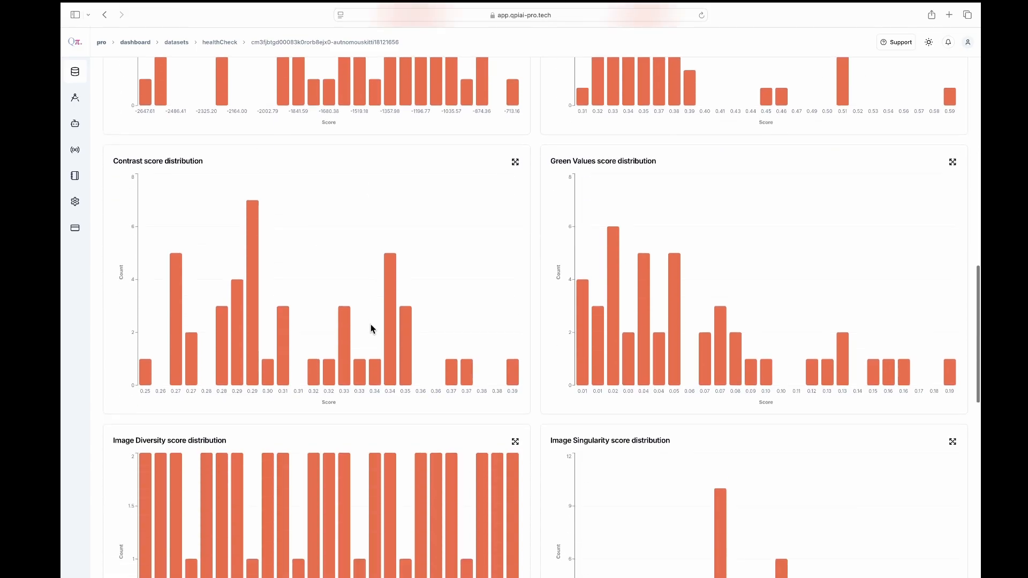
pyautogui.scroll(13, 372, 327)
pyautogui.scroll(10, 373, 329)
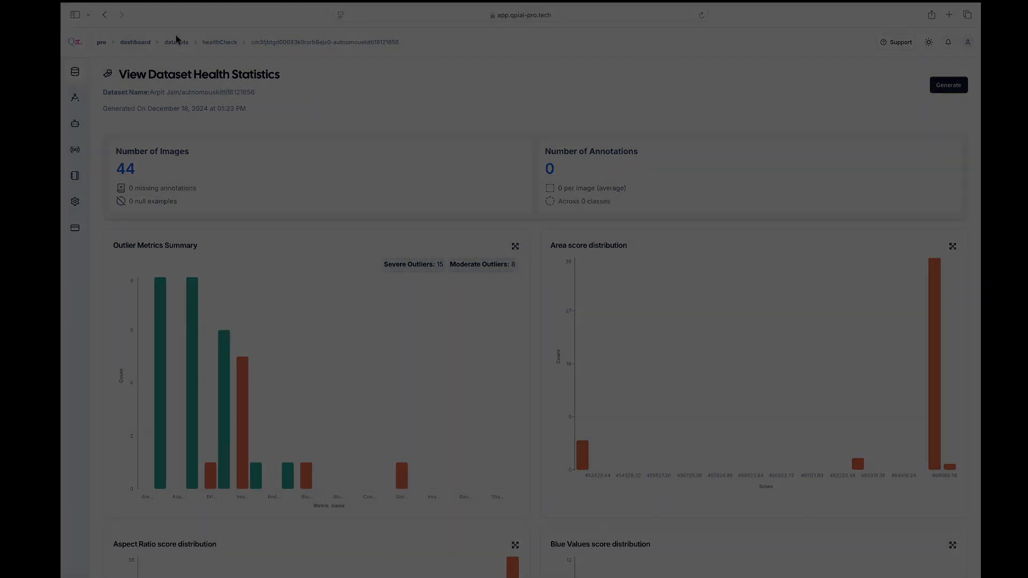
pyautogui.click(176, 41)
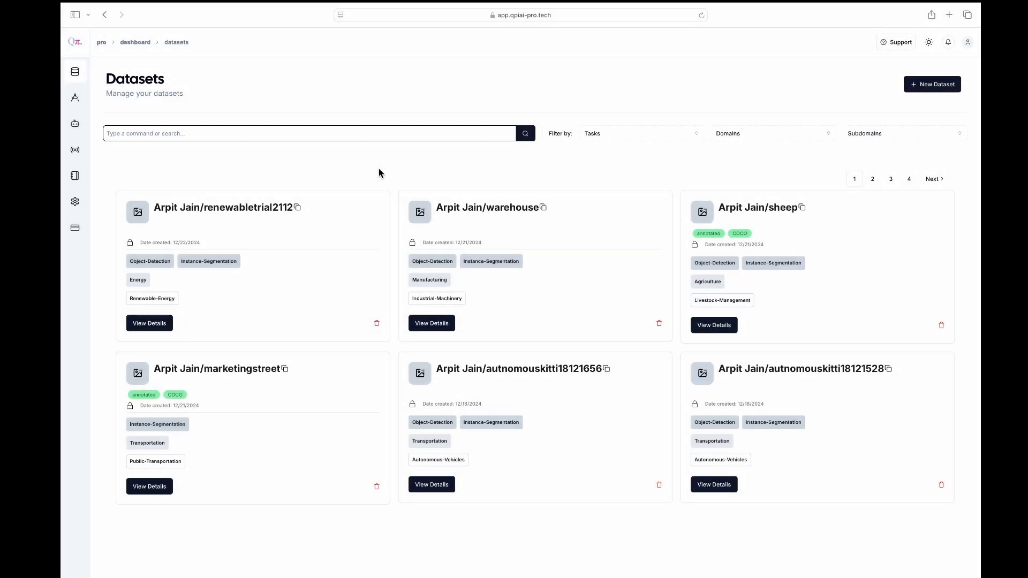